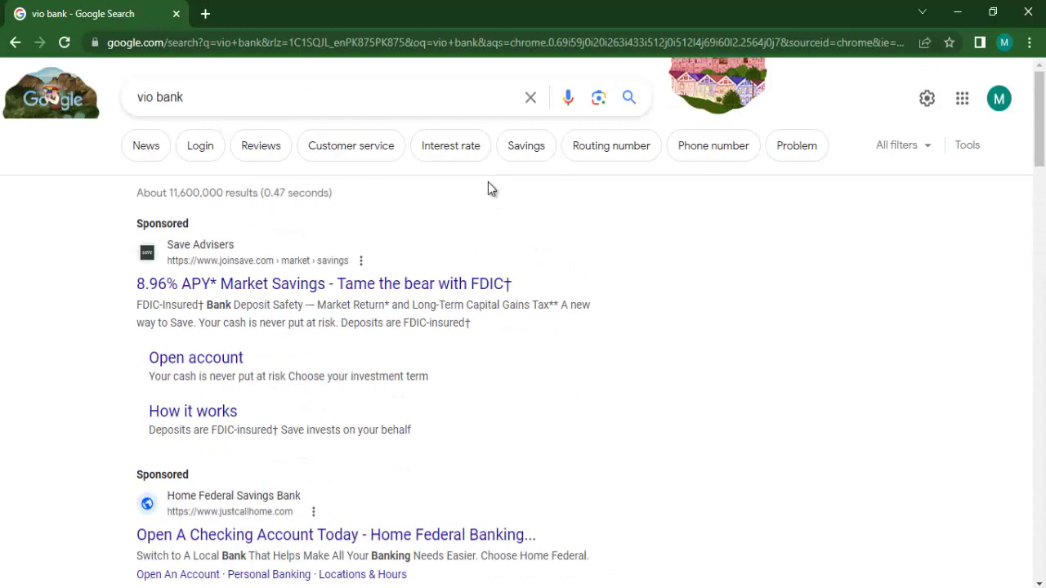
Step: Open the Vio Bank website from the Google results for 'vio bank'
scroll(488, 181, "down", 7)
left_click(342, 225)
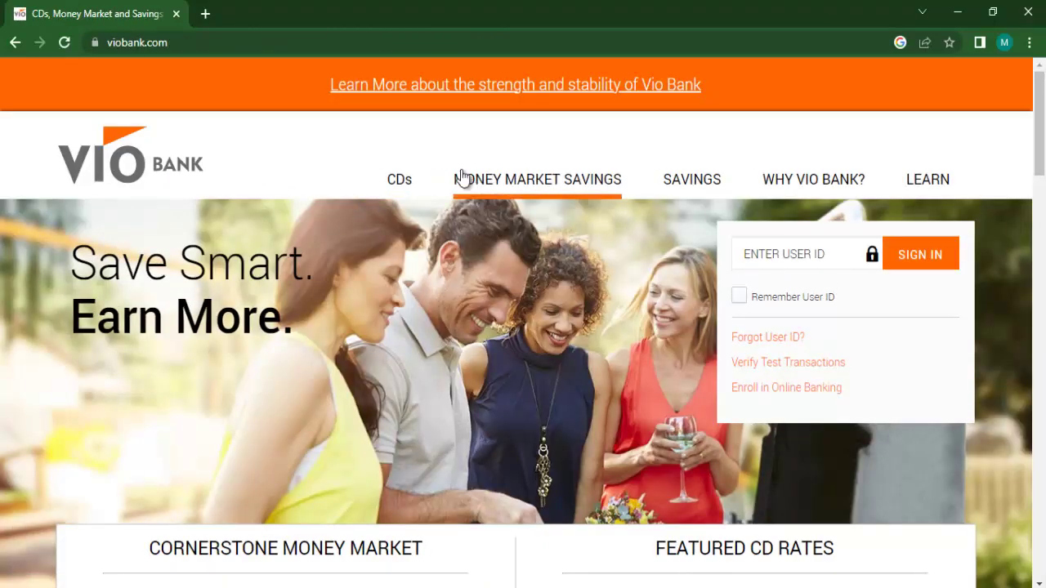
Step: Go to the Savings page and browse the 1.10% APY Online Savings Account details
left_click(696, 182)
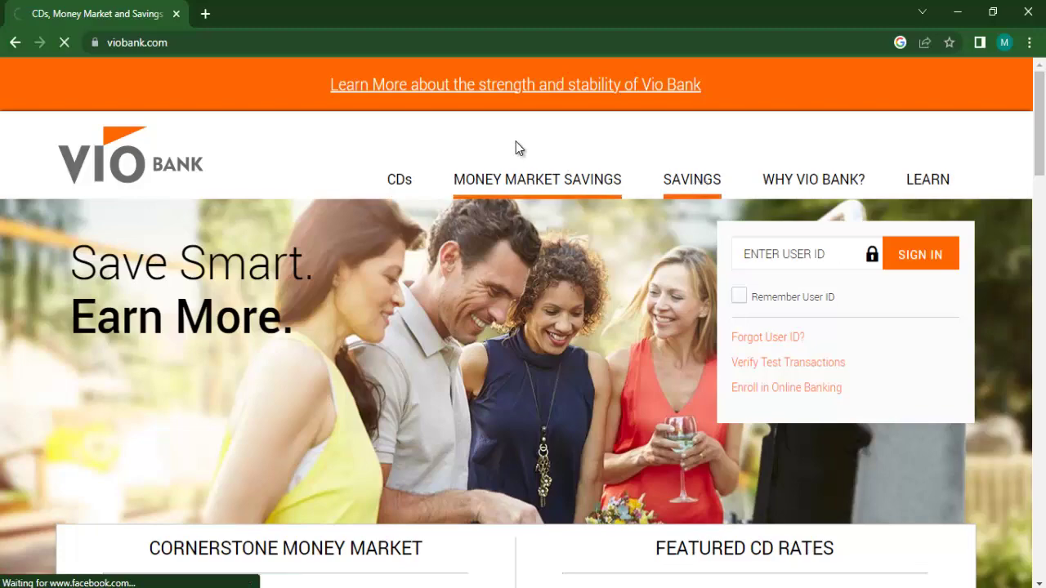
scroll(512, 286, "down", 5)
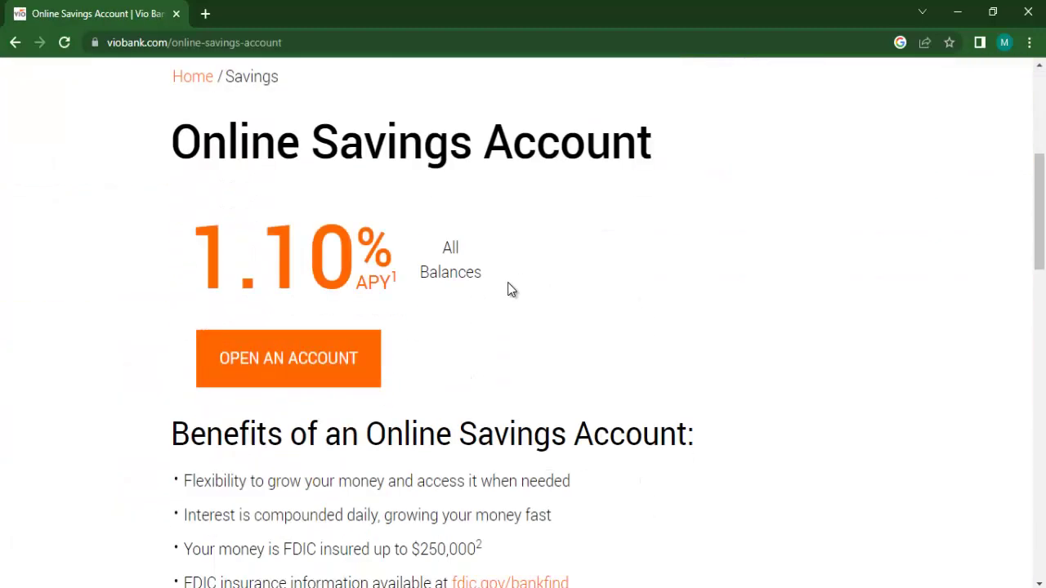
scroll(485, 373, "down", 10)
scroll(486, 364, "up", 10)
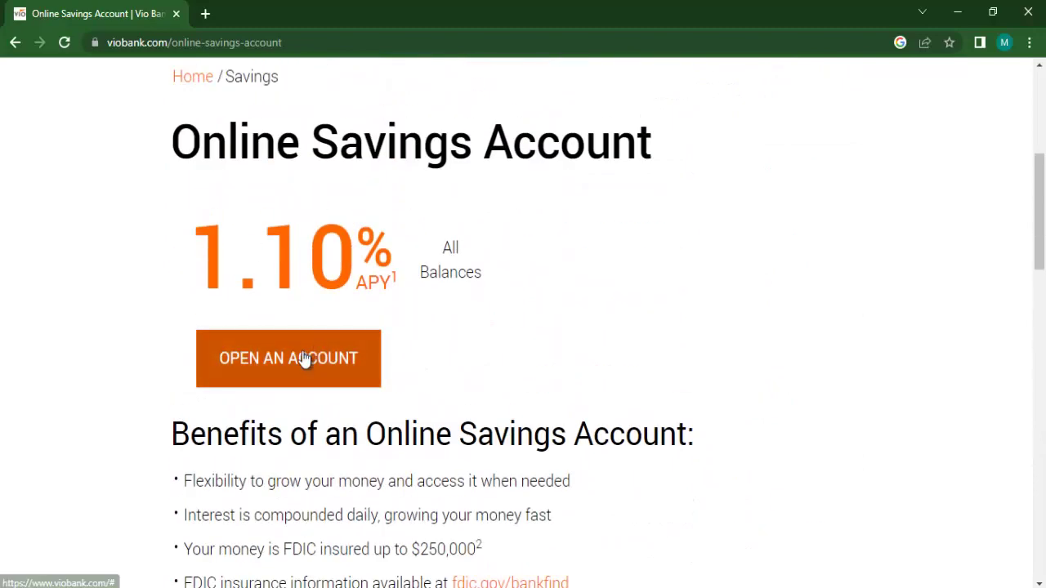
scroll(229, 451, "down", 2)
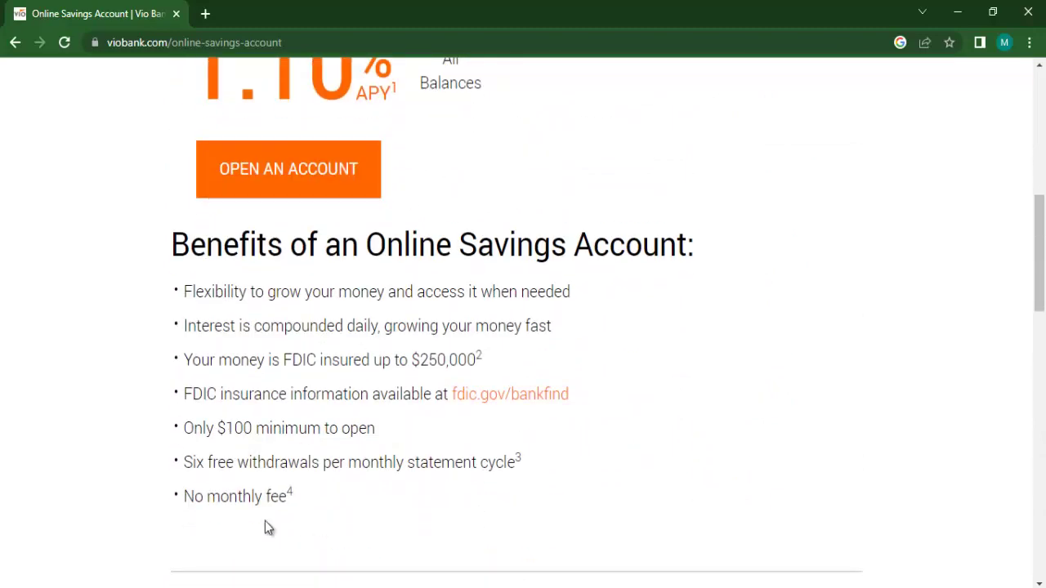
Step: Start an account application as a new customer with Individual ownership and continue
left_click(379, 162)
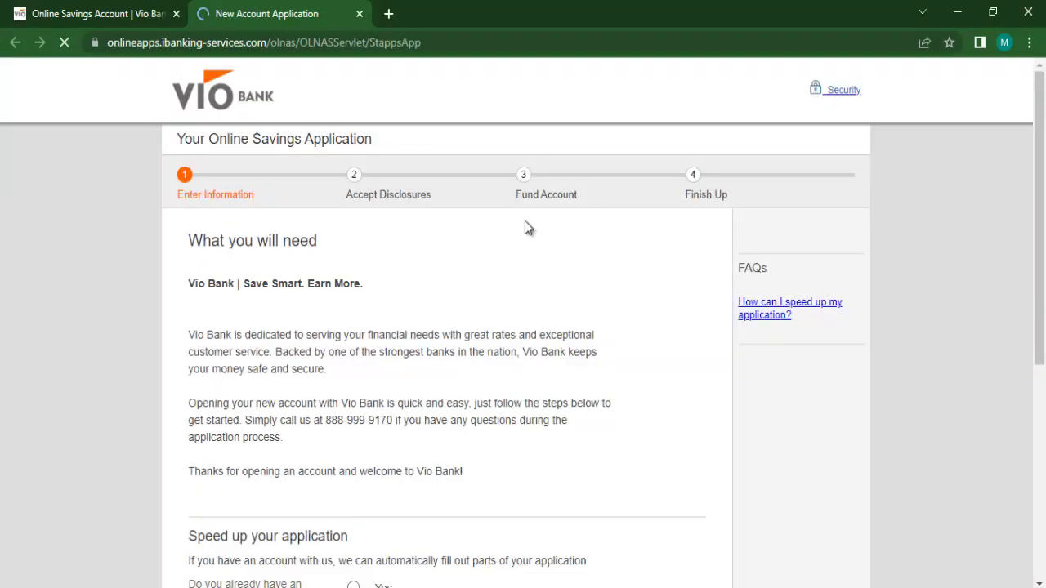
scroll(524, 227, "down", 5)
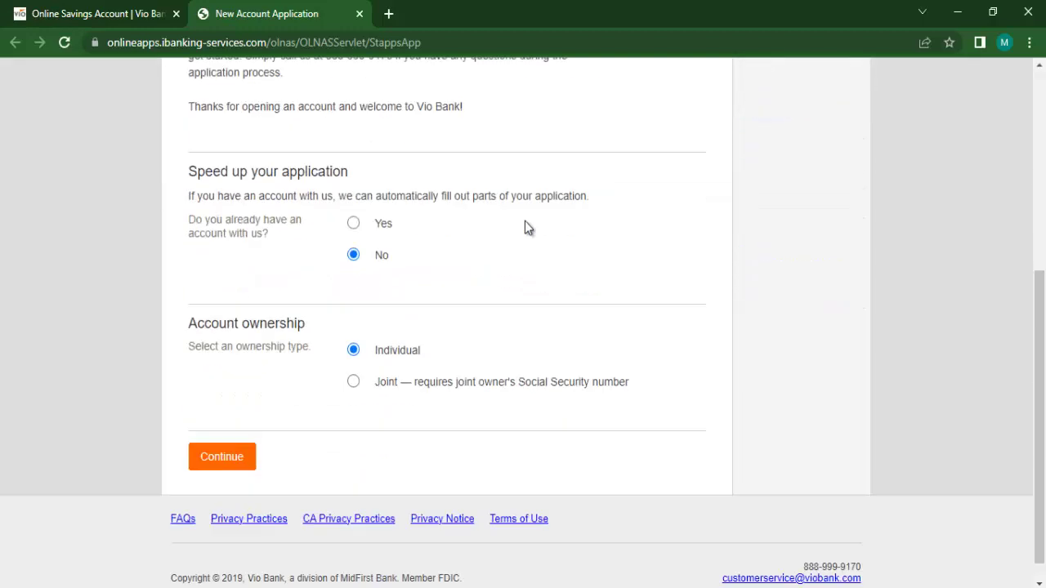
scroll(524, 227, "down", 1)
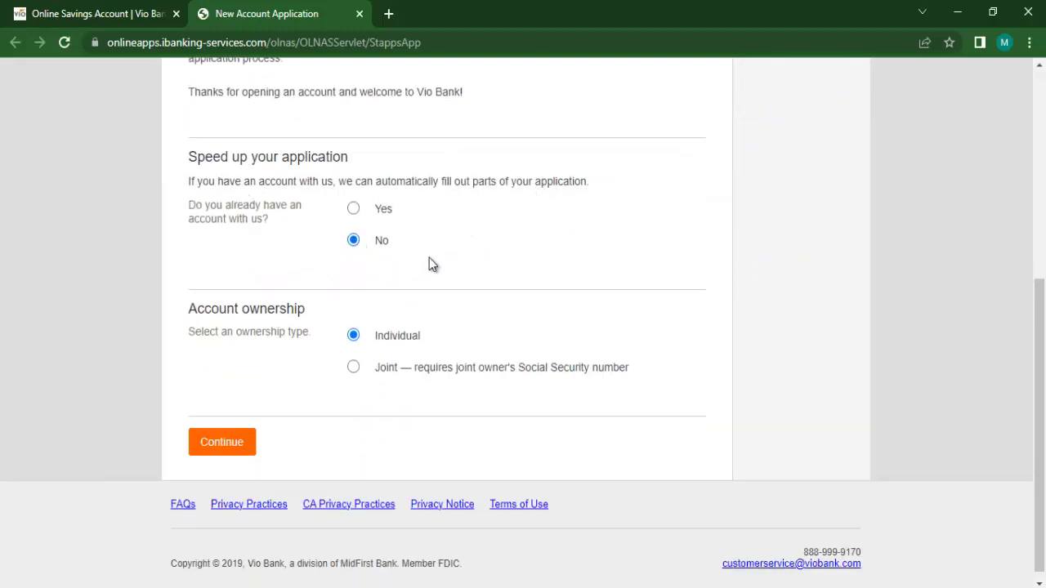
left_click(236, 448)
Step: Enter the applicant's first and last name, correcting a typo in the first name
scroll(474, 244, "down", 2)
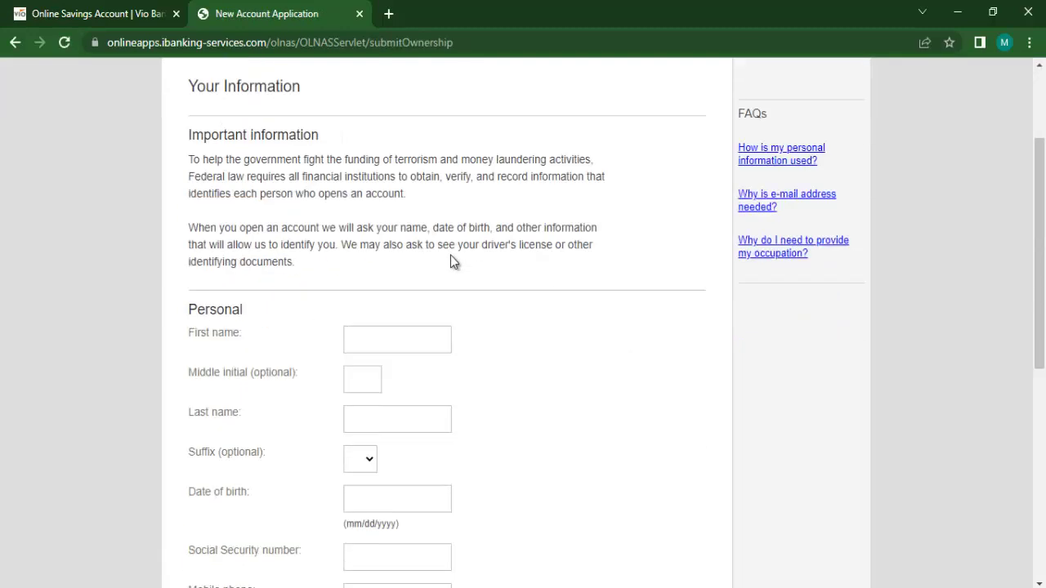
left_click(415, 307)
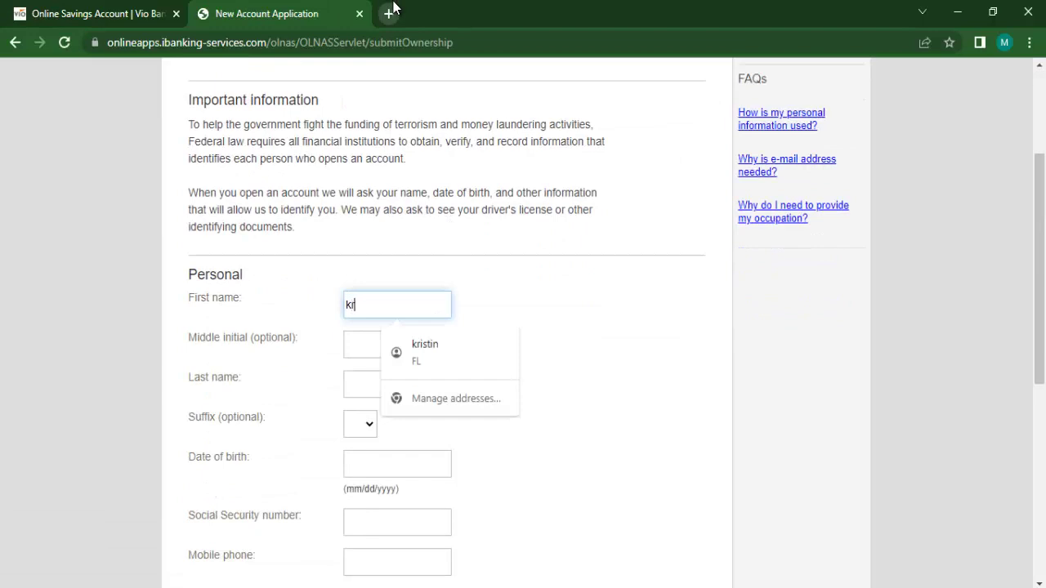
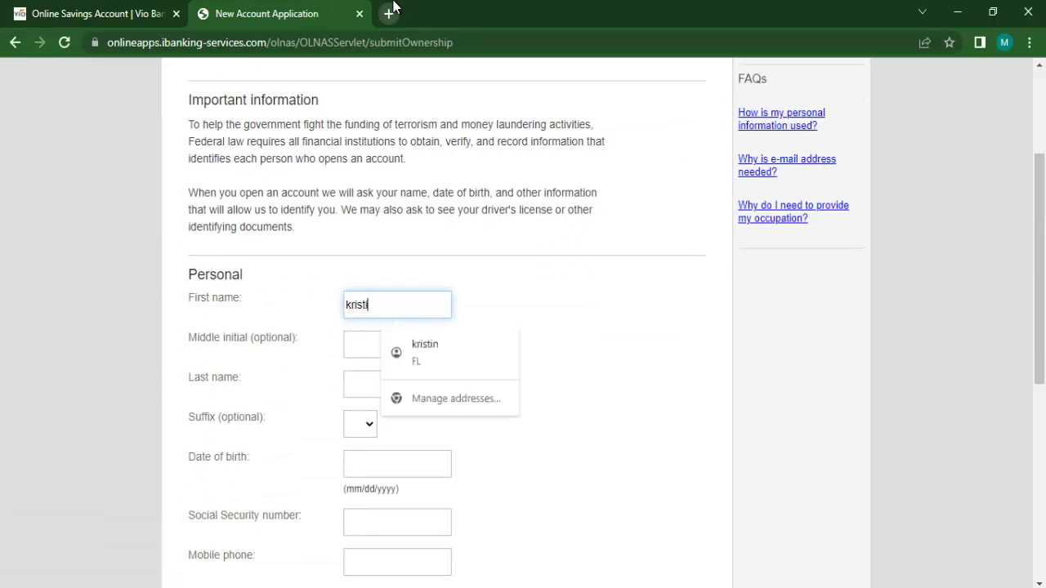
key("Tab")
key("Tab")
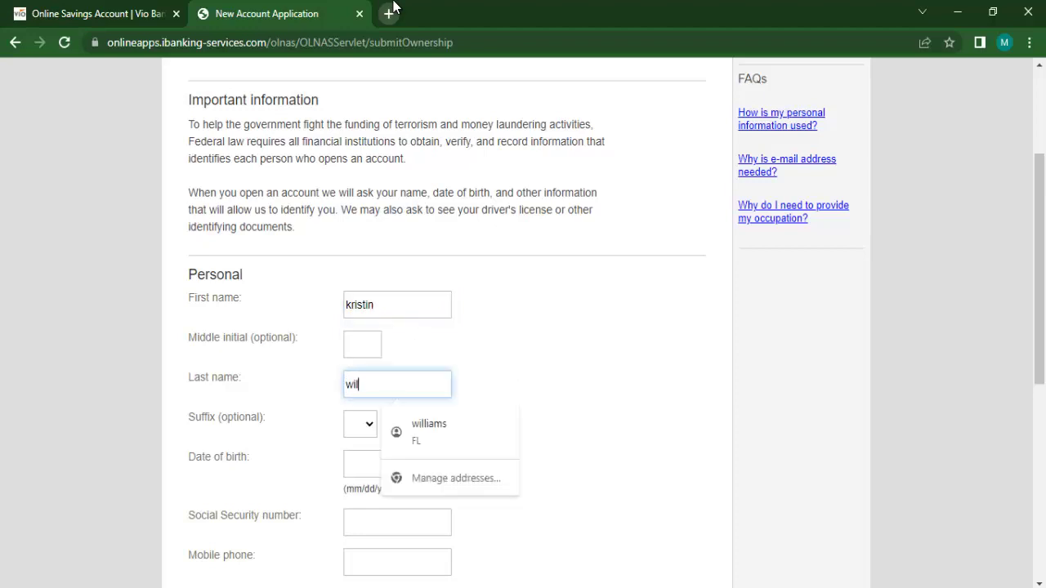
key("Tab")
key("s")
key("Tab")
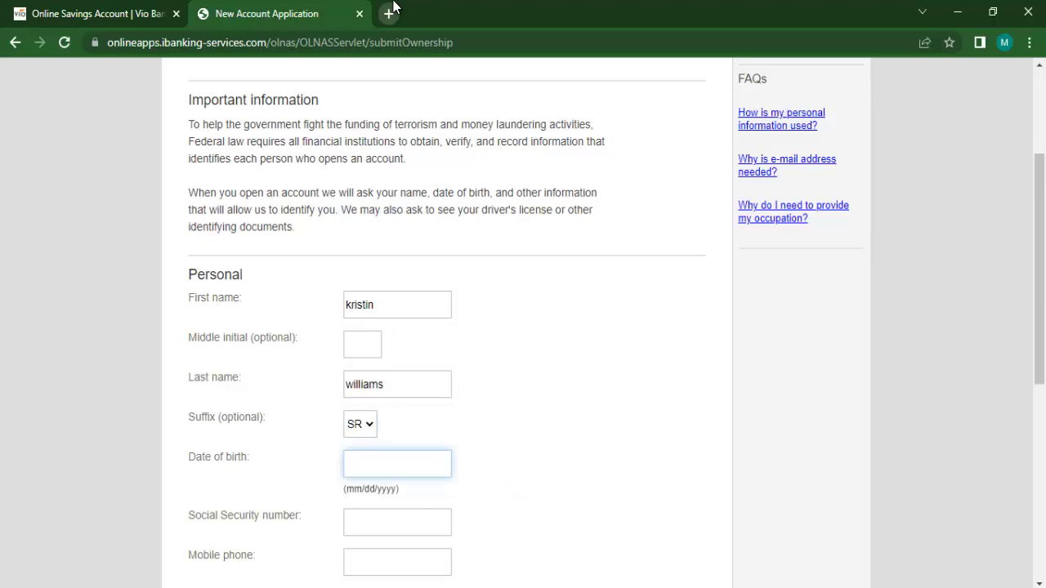
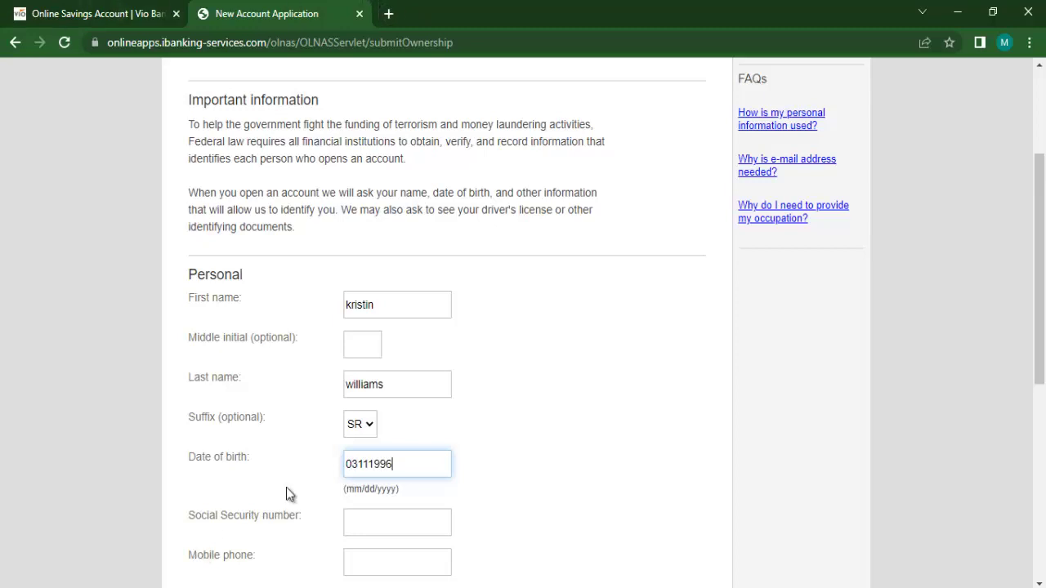
left_click(403, 518)
Step: Fill in the applicant's Social Security number
left_click(566, 437)
scroll(566, 437, "down", 3)
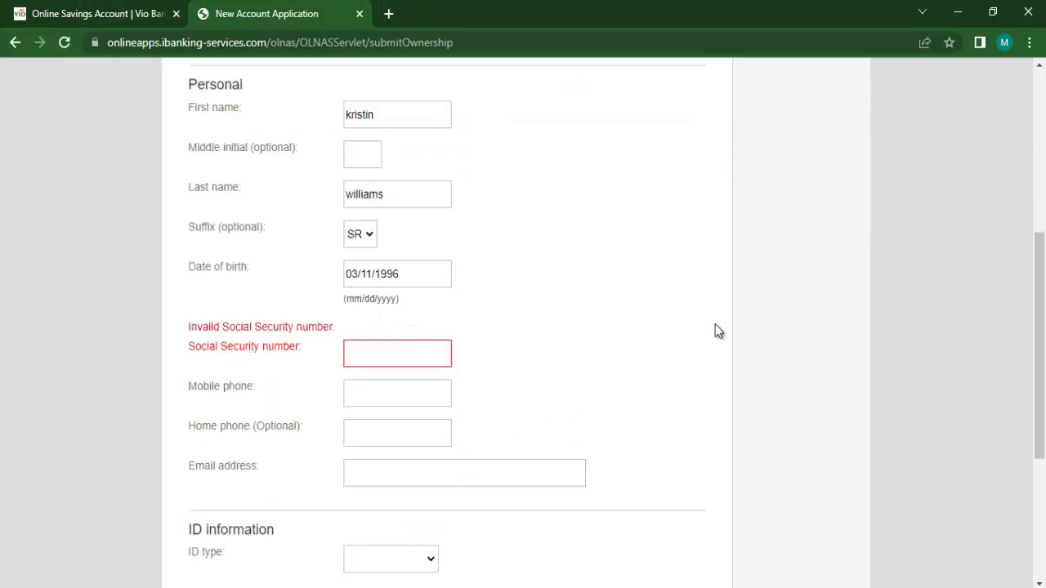
scroll(483, 315, "down", 3)
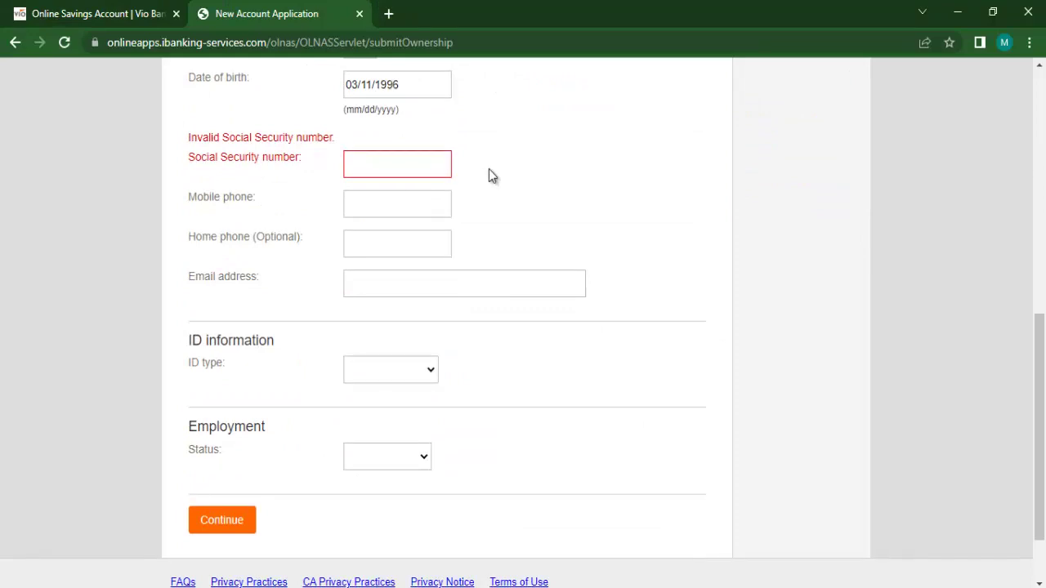
scroll(1043, 429, "down", 1)
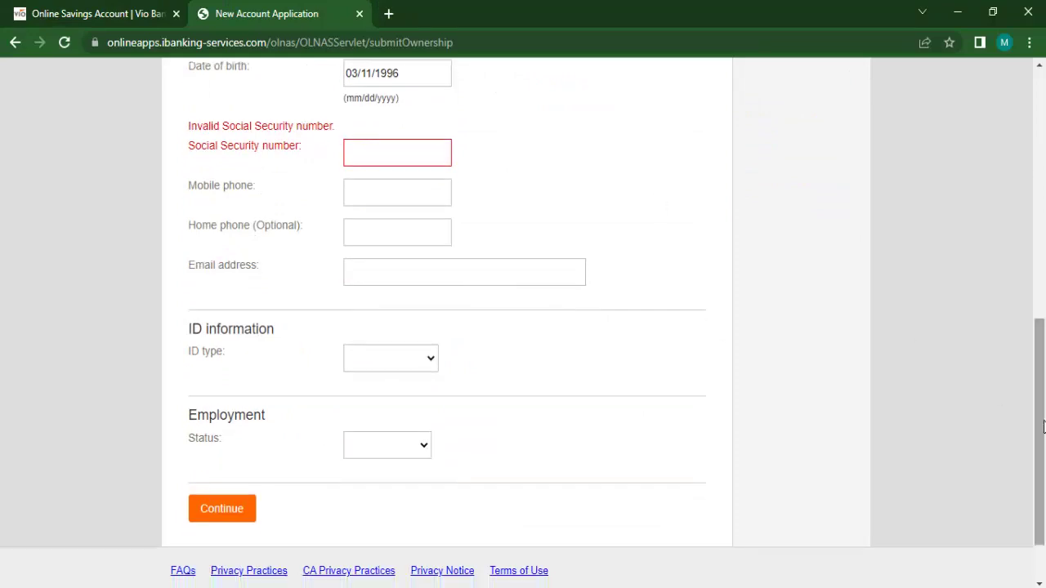
left_click(397, 109)
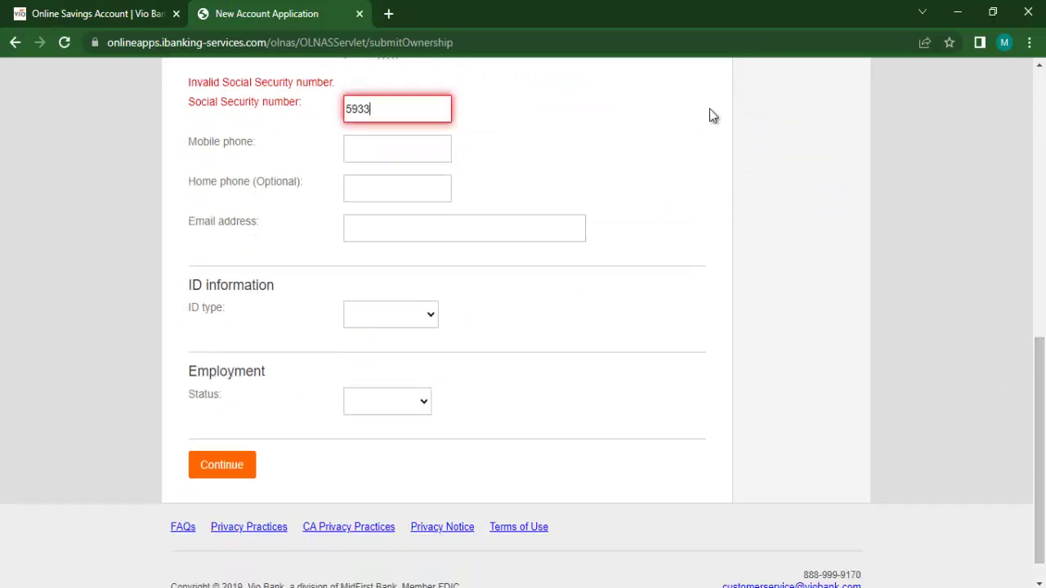
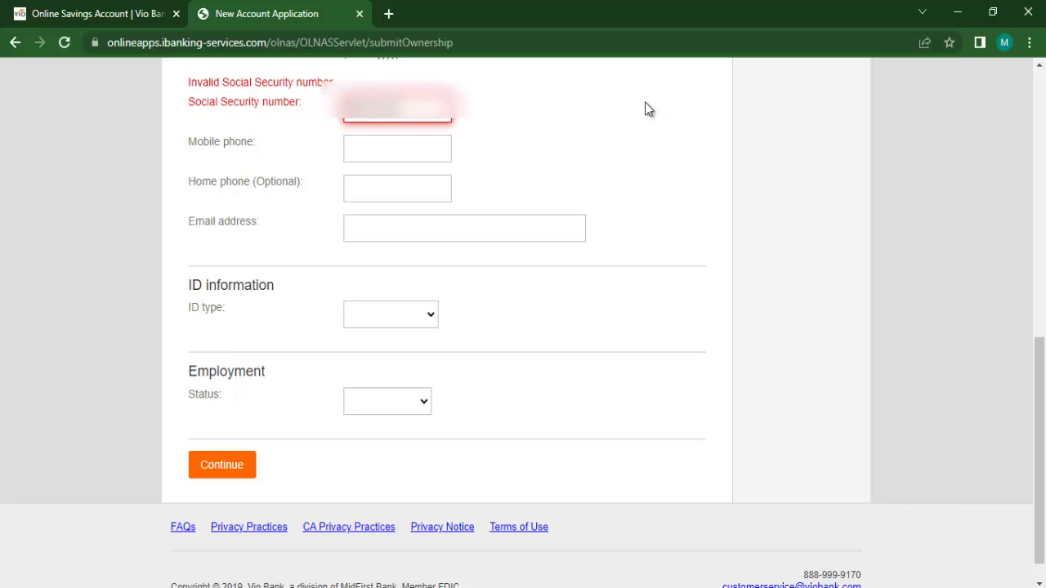
Step: Enter the applicant's mobile phone number and e-mail address
left_click(410, 118)
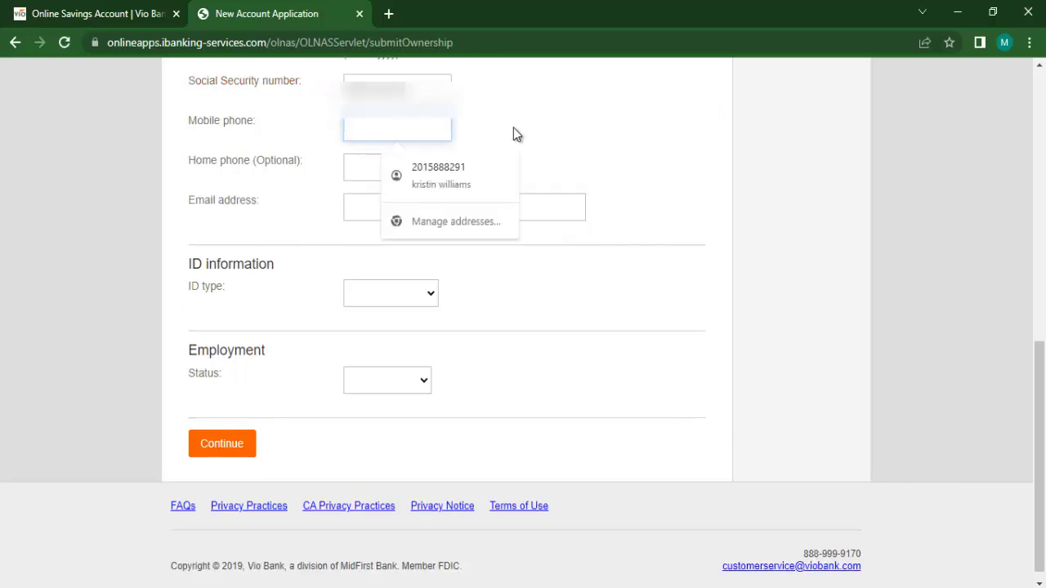
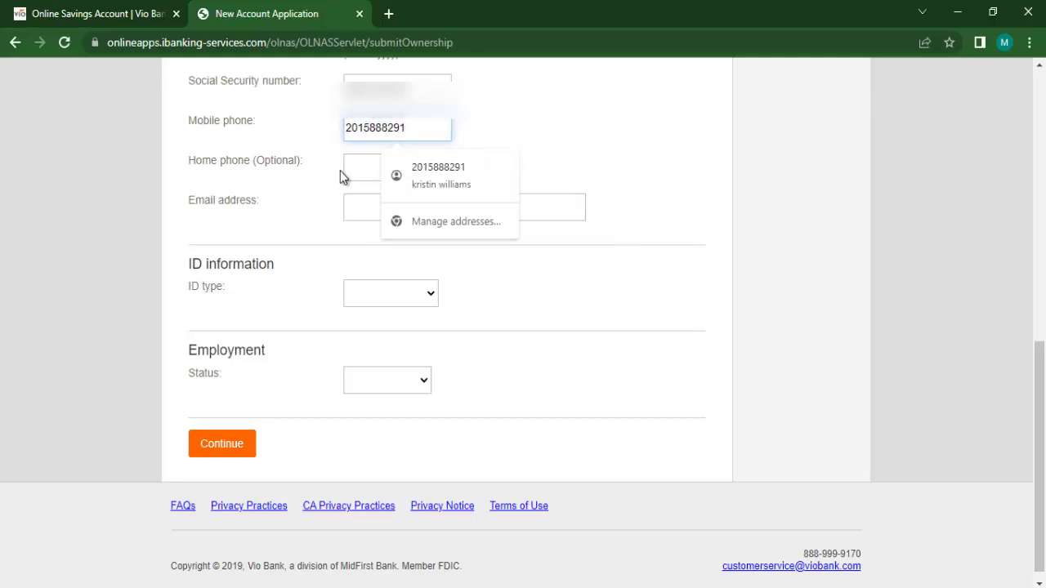
left_click(365, 209)
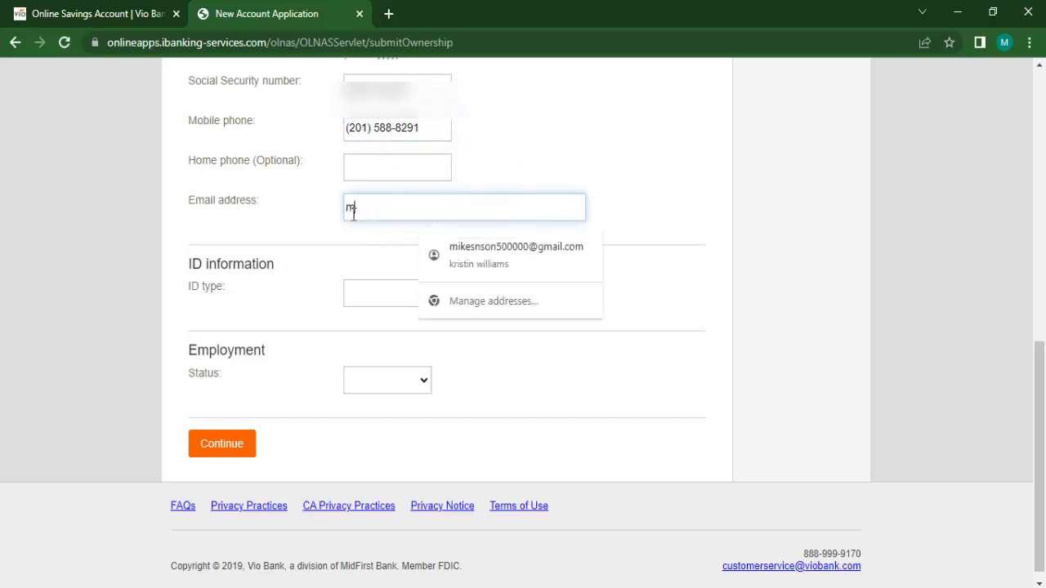
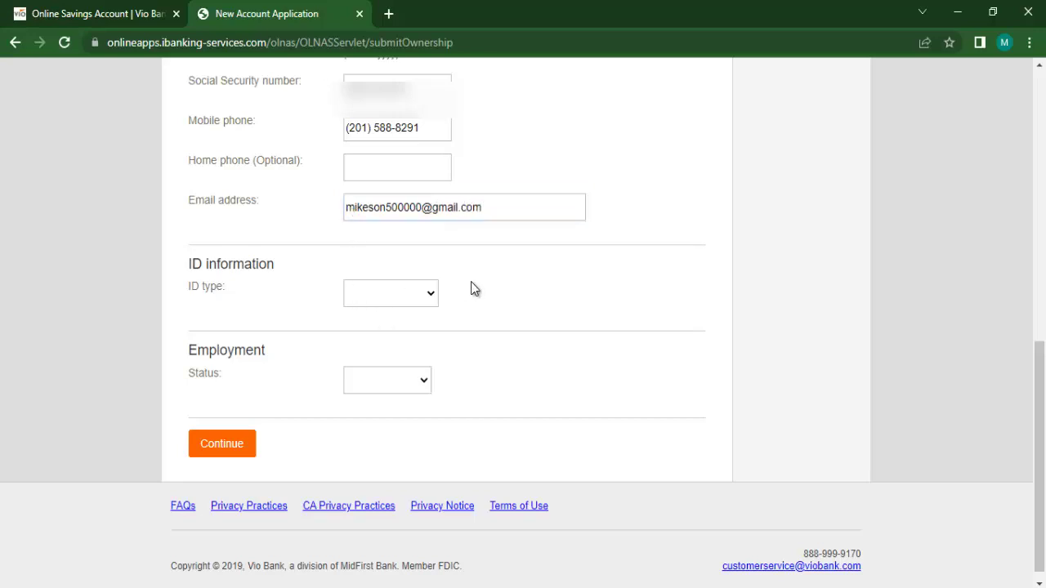
left_click(425, 293)
Step: Select Driver's License as the ID type, enter the licence number, and set issuer to FL
left_click(425, 330)
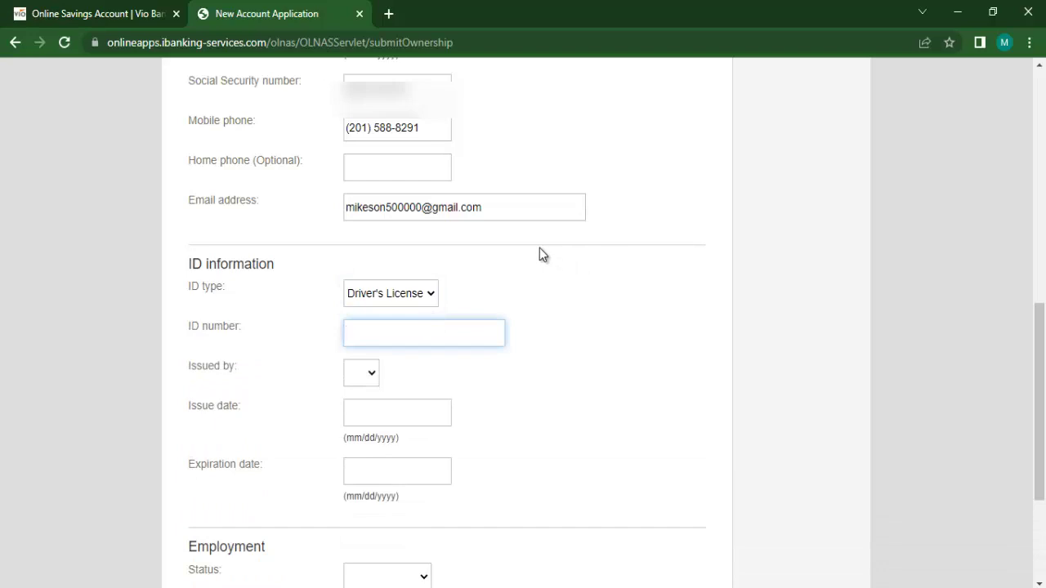
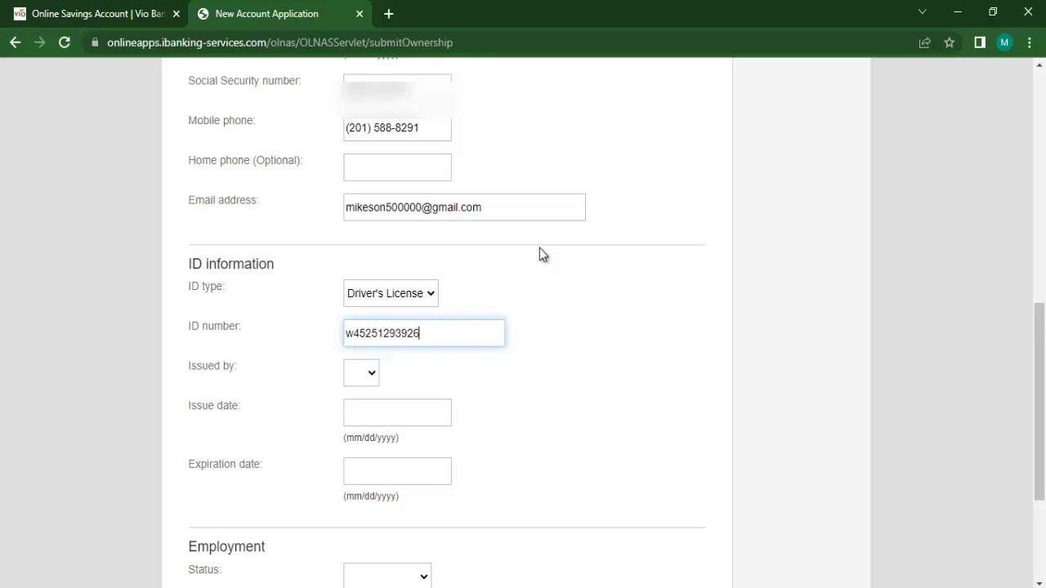
left_click(372, 382)
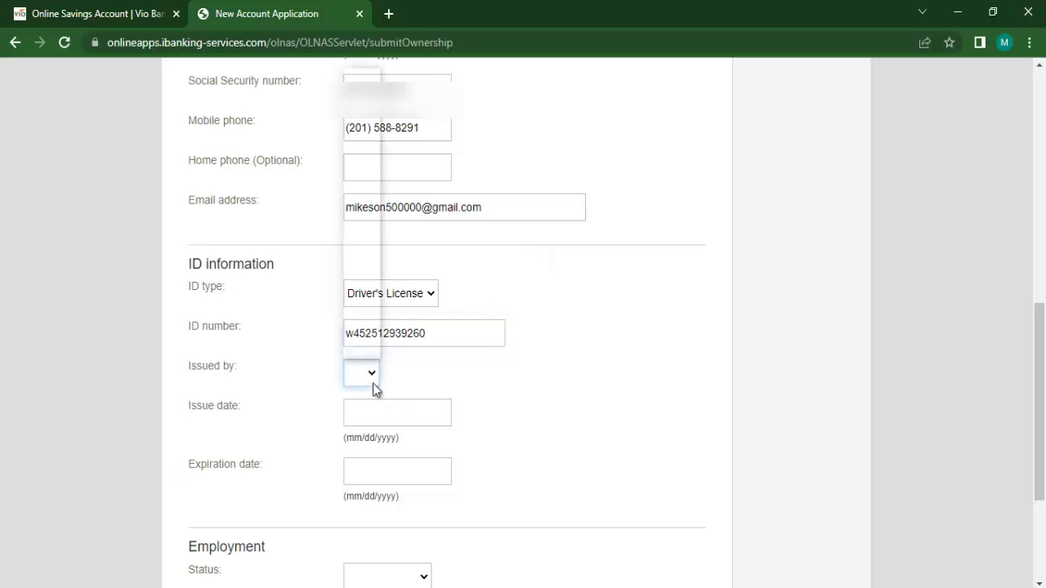
key("f")
left_click(392, 154)
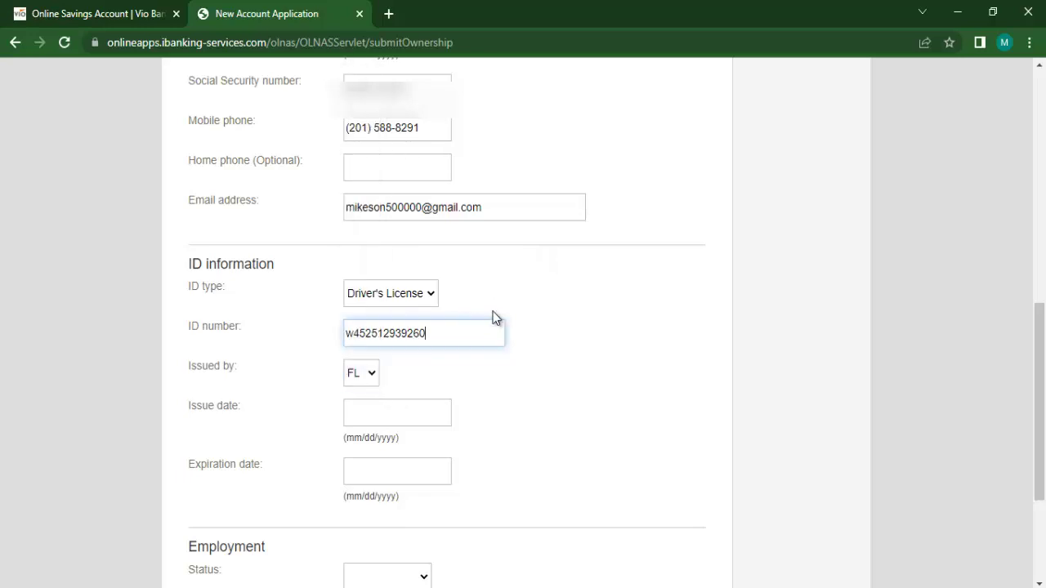
Step: Set the ID issue date to 10/10/2019 and expiration date to 10/10/2024
scroll(580, 294, "down", 3)
left_click(428, 221)
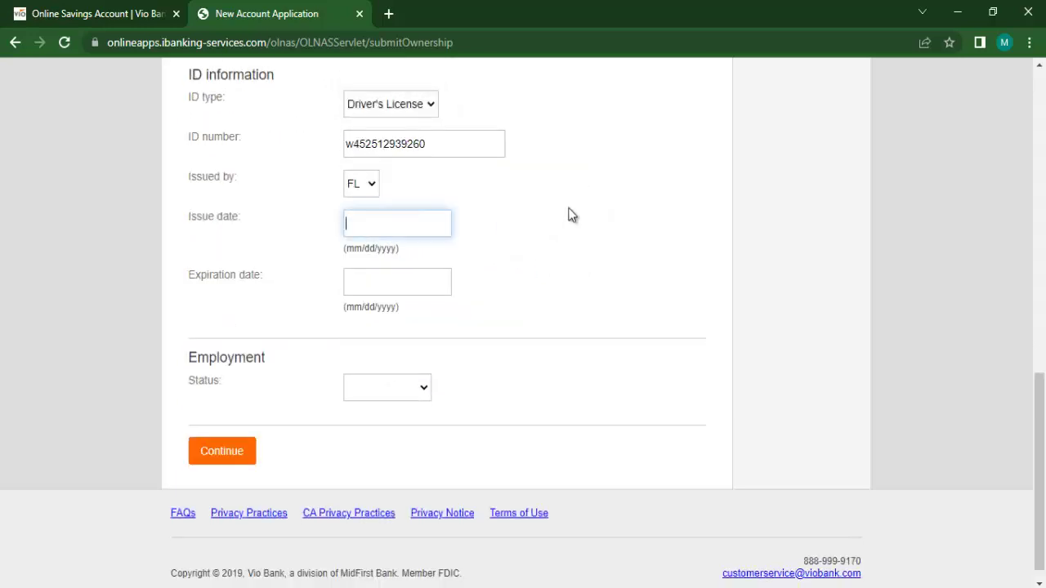
type("10/10/")
type("2019")
left_click(367, 286)
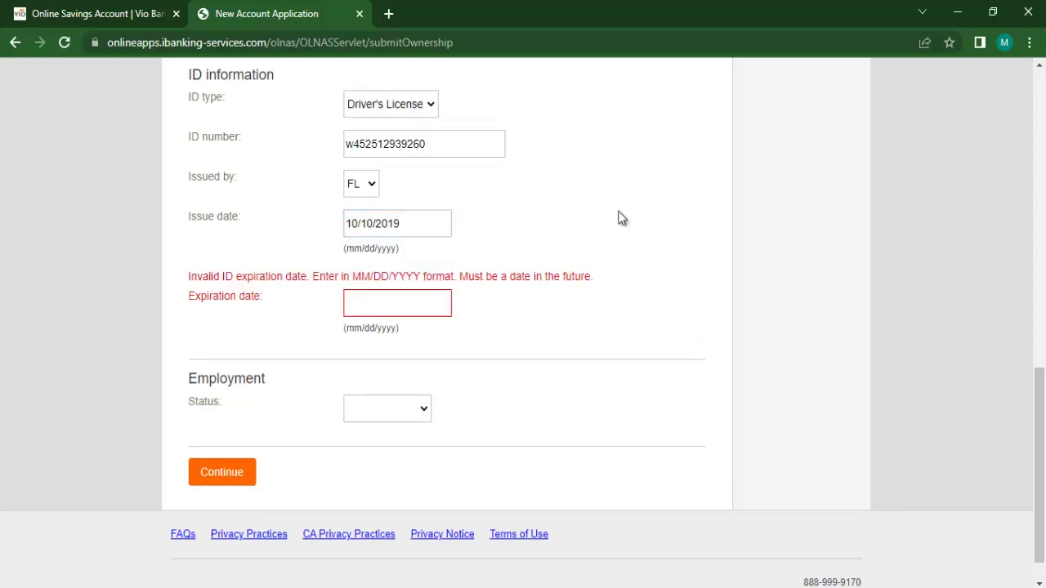
left_click(385, 311)
type("10")
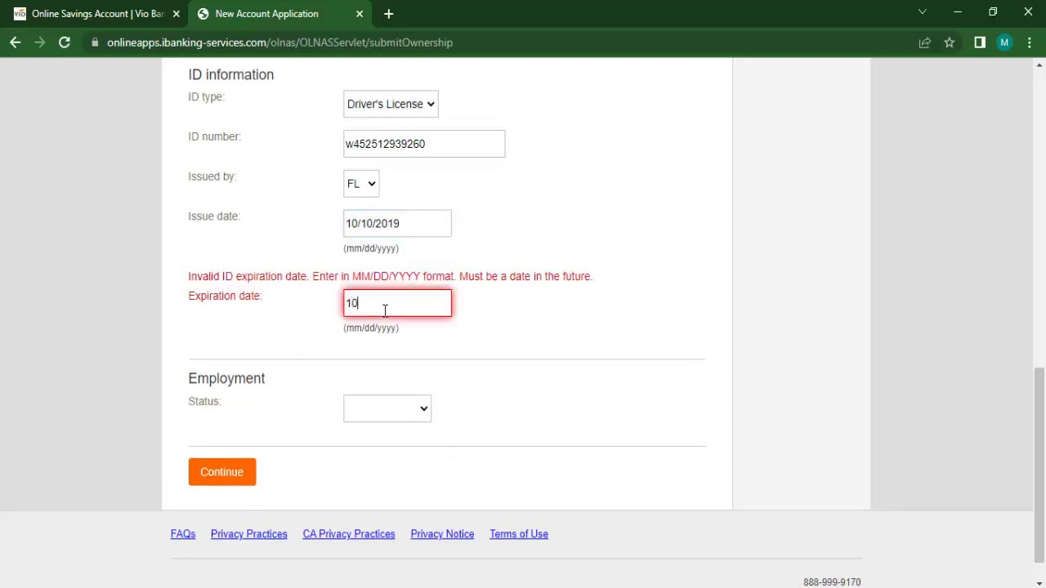
type("/10/2024")
left_click(531, 362)
left_click(386, 390)
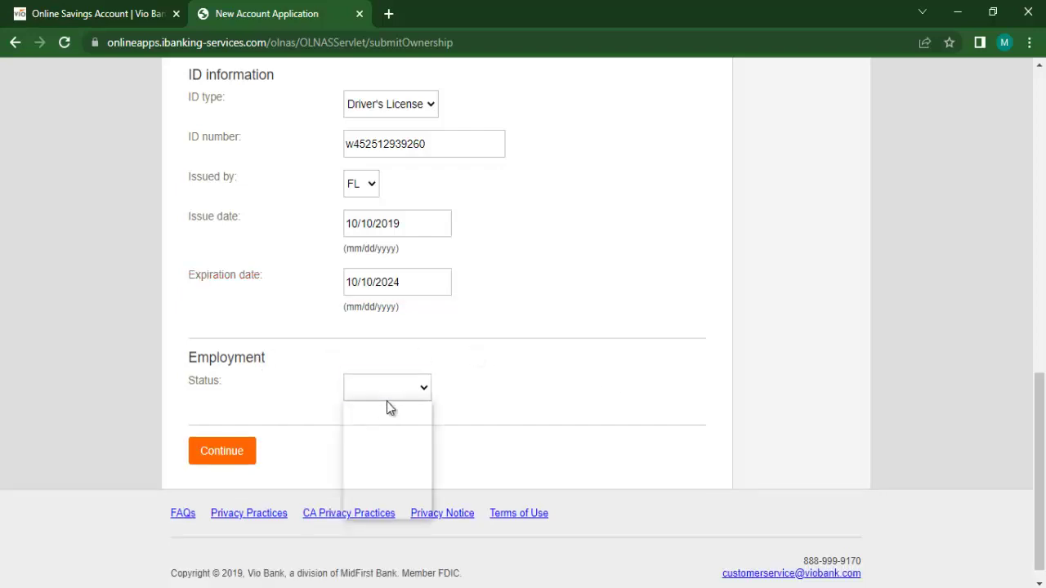
Step: Set employment to Part Time, employer 'shop', occupation 'owner', and submit the personal details
left_click(403, 442)
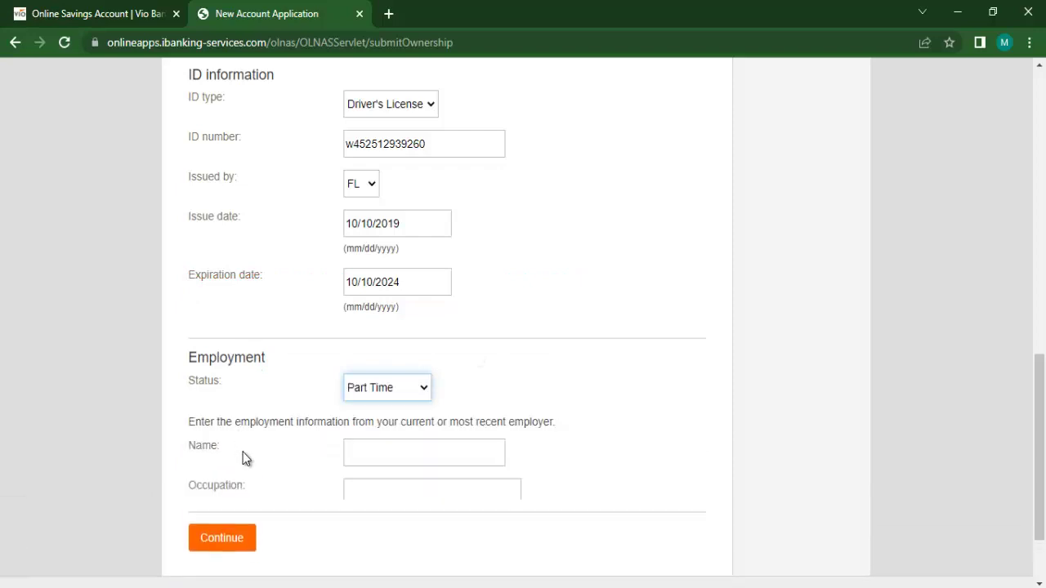
scroll(518, 416, "down", 3)
left_click(397, 331)
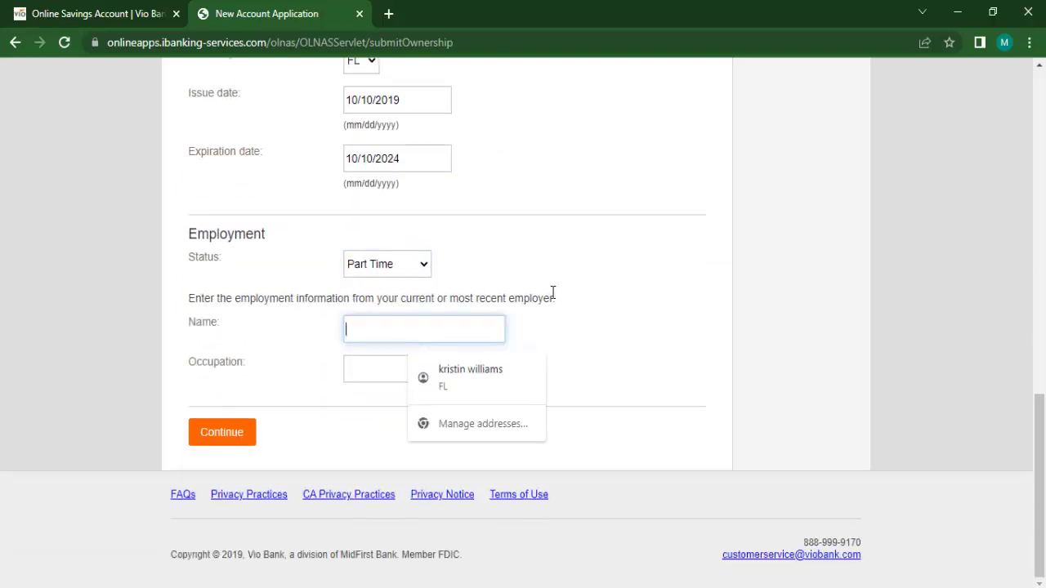
type("shop")
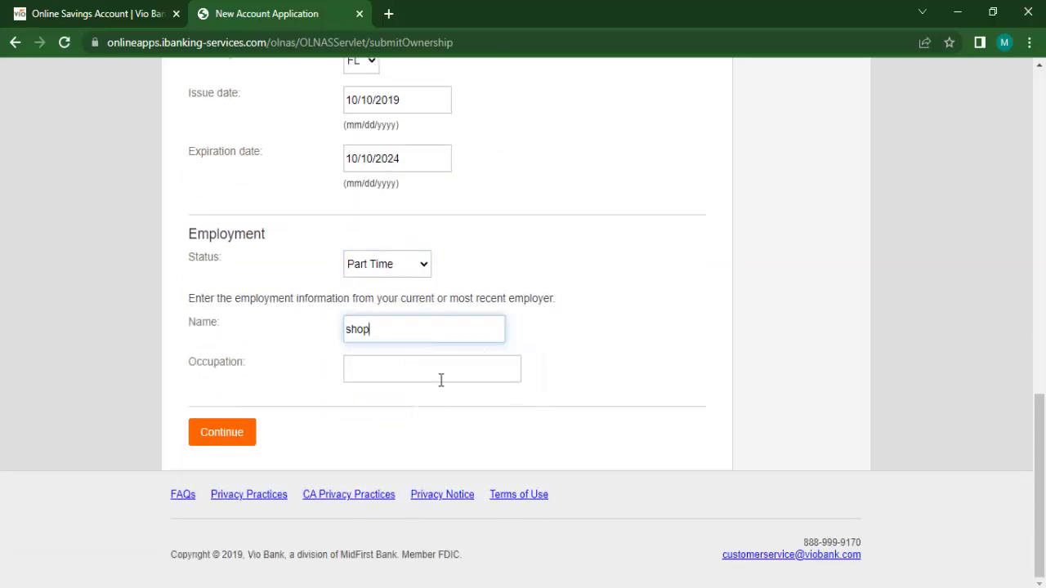
left_click(441, 378)
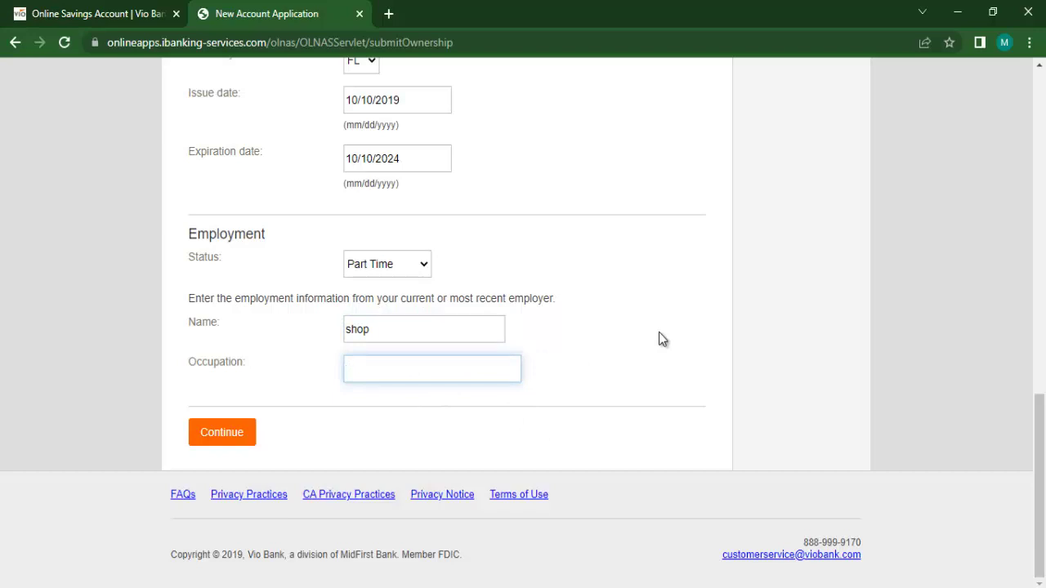
type("owner")
left_click(132, 449)
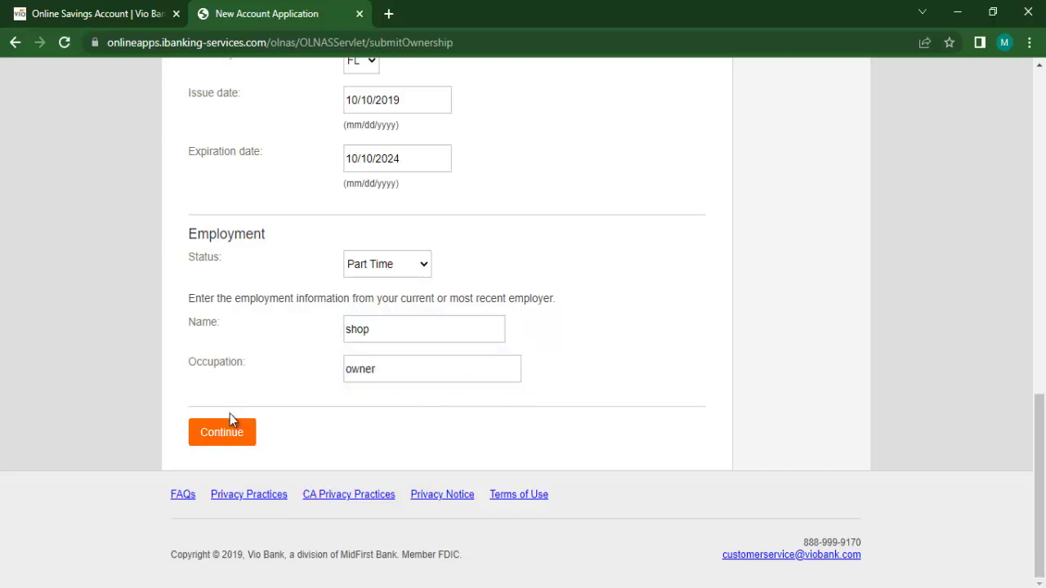
left_click(229, 441)
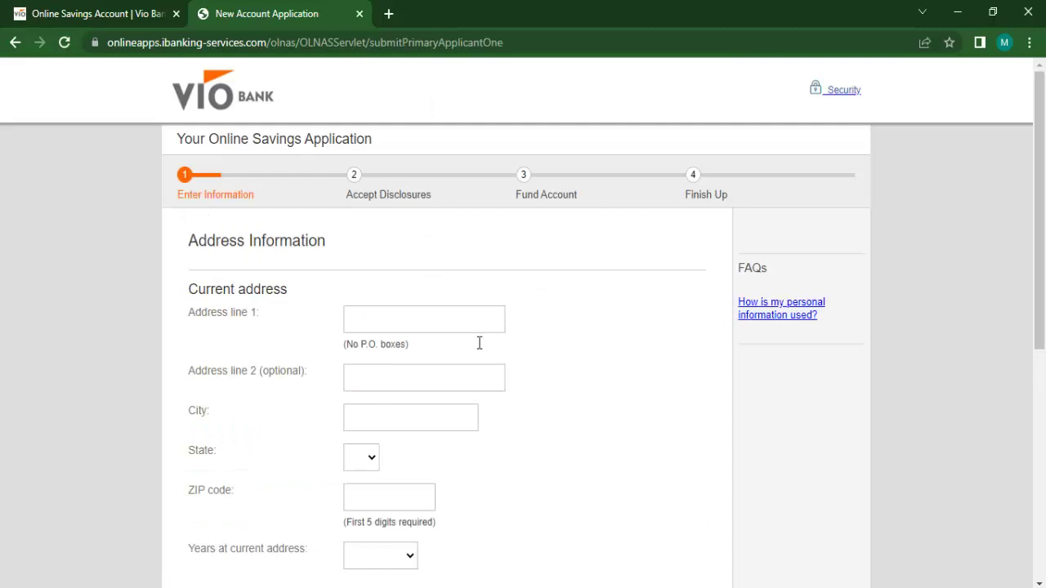
Step: Enter the applicant's street address and city, with FL as the state
left_click(436, 327)
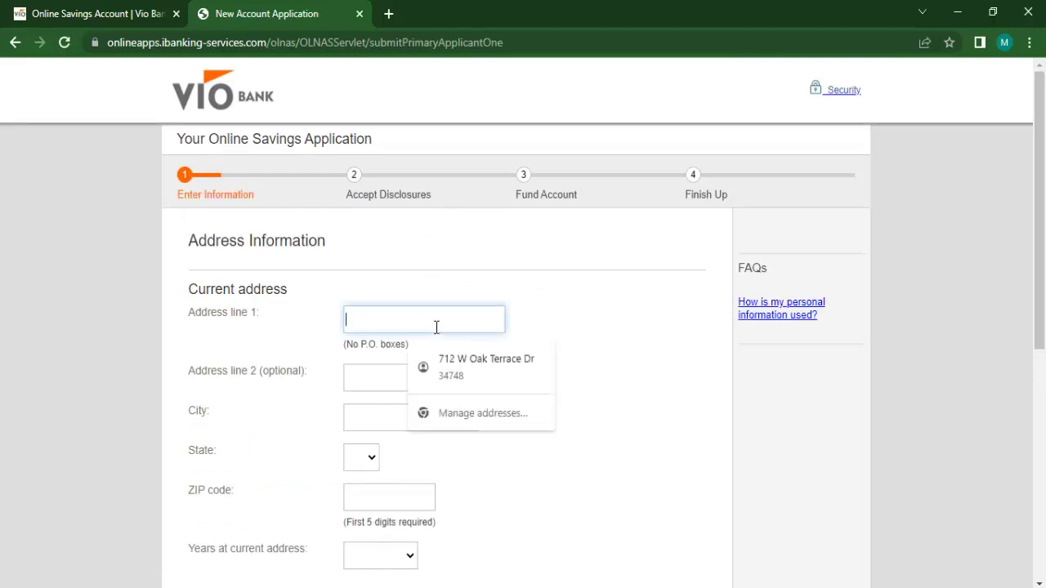
left_click(362, 418)
type("le")
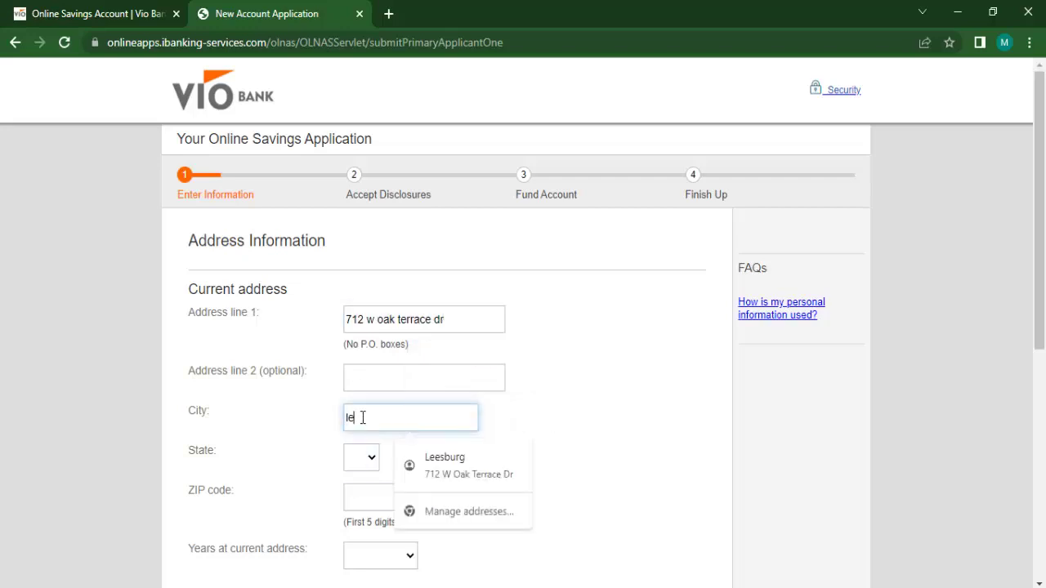
type("esburg")
left_click(372, 459)
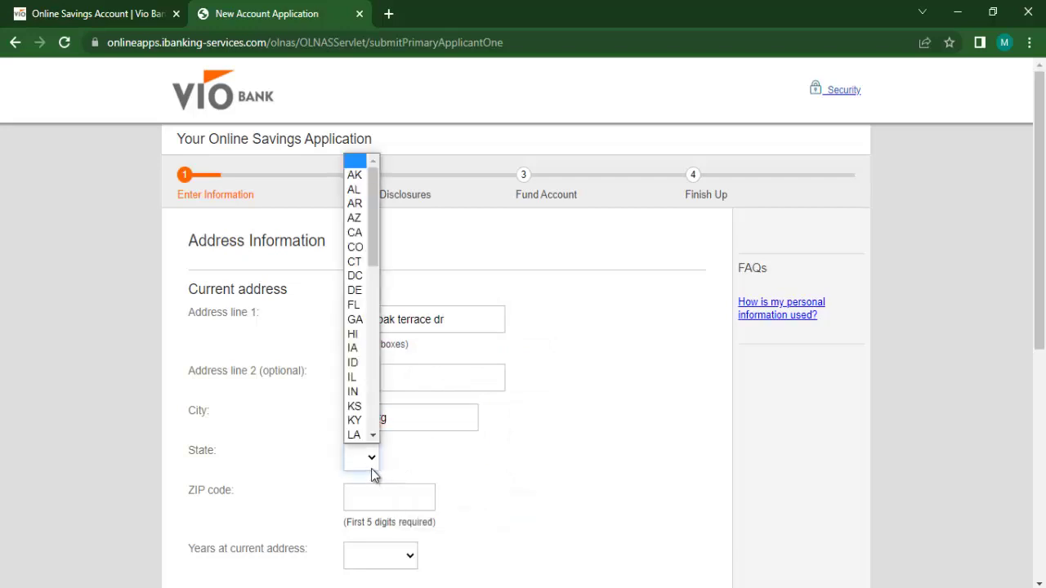
left_click(354, 305)
Step: Add the ZIP code, choose 5 or more years at the address, and continue
scroll(603, 476, "down", 2)
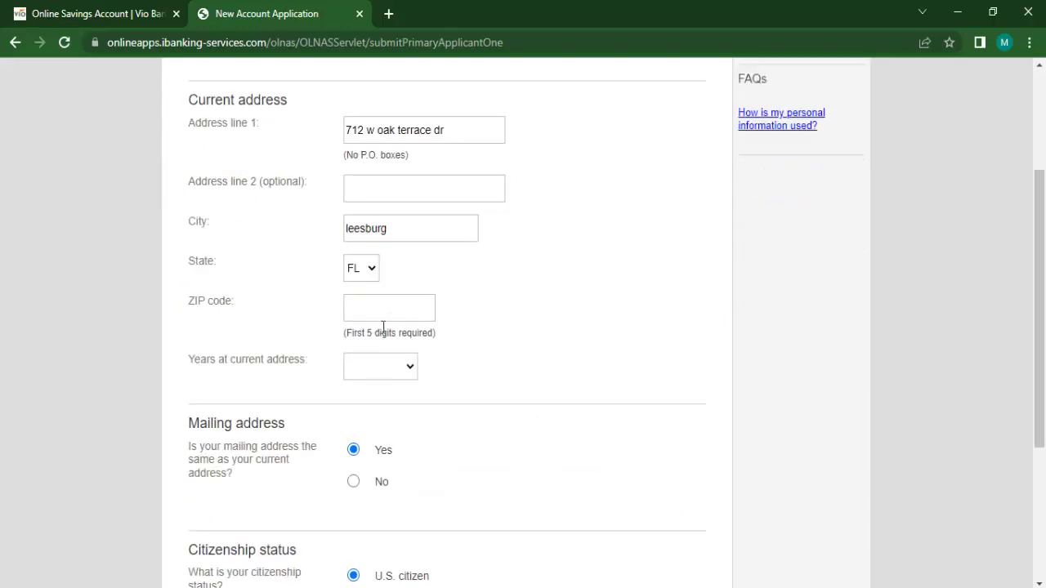
left_click(384, 308)
type("34748")
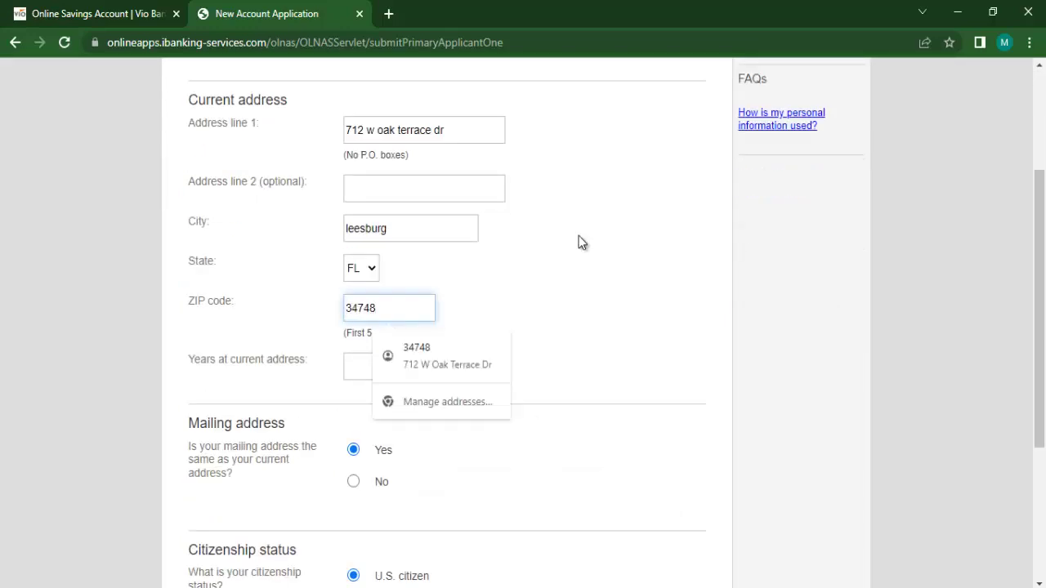
left_click(390, 367)
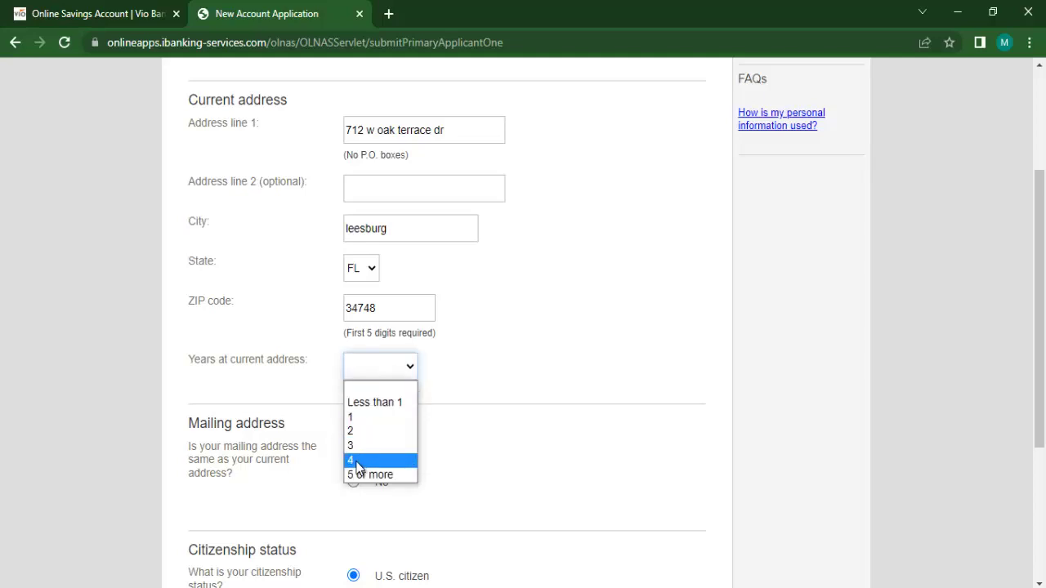
left_click(364, 476)
scroll(490, 315, "down", 3)
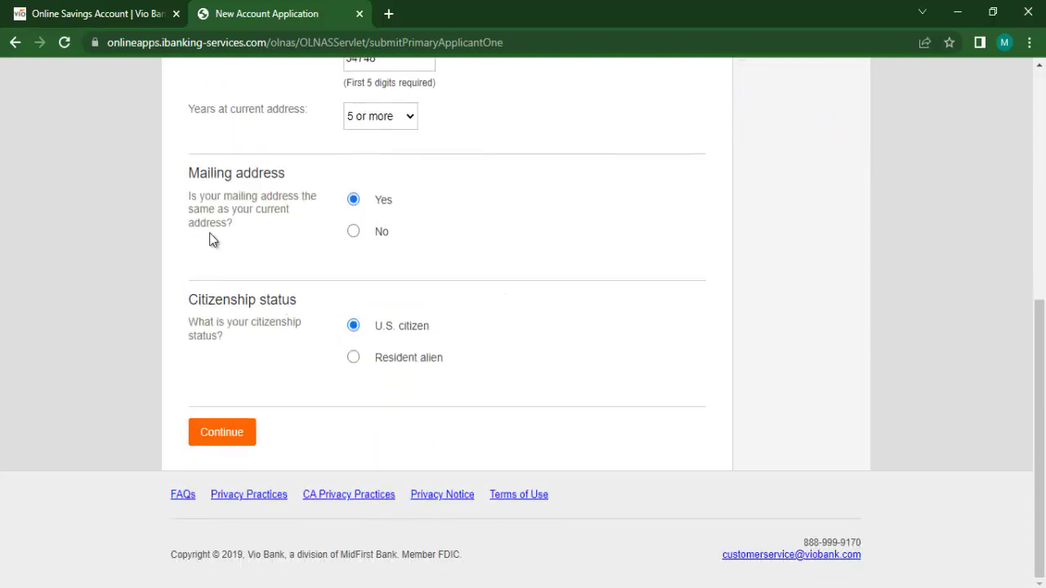
left_click(211, 440)
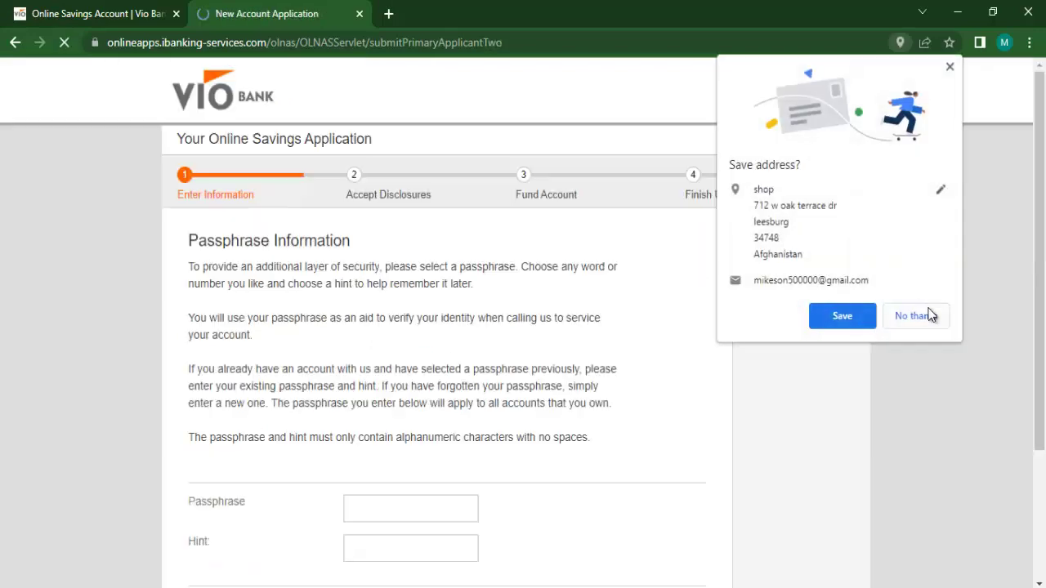
Step: Decline Chrome's save-address prompt, then enter and submit a passphrase and its hint
left_click(912, 315)
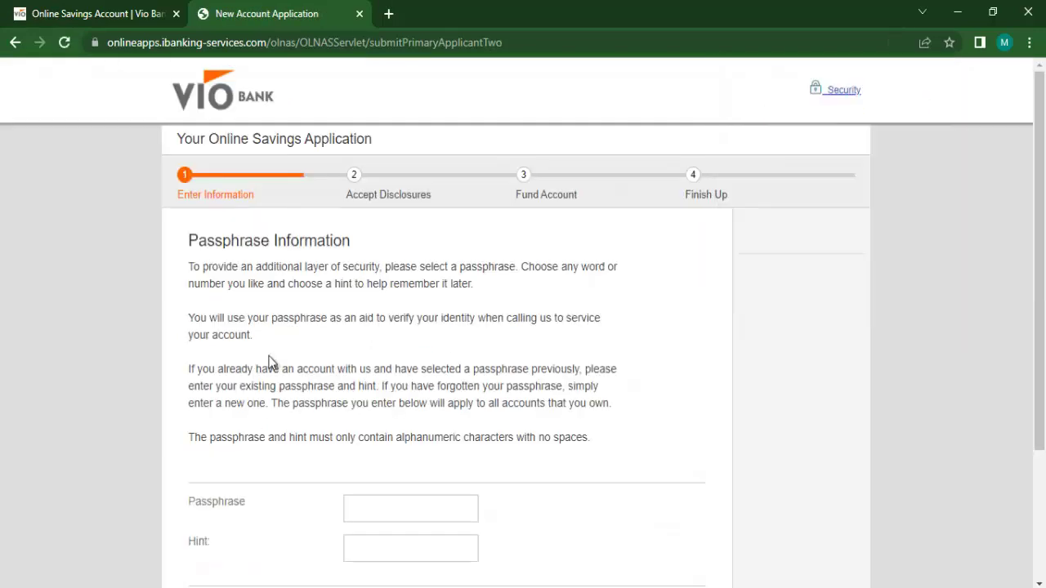
scroll(458, 288, "down", 2)
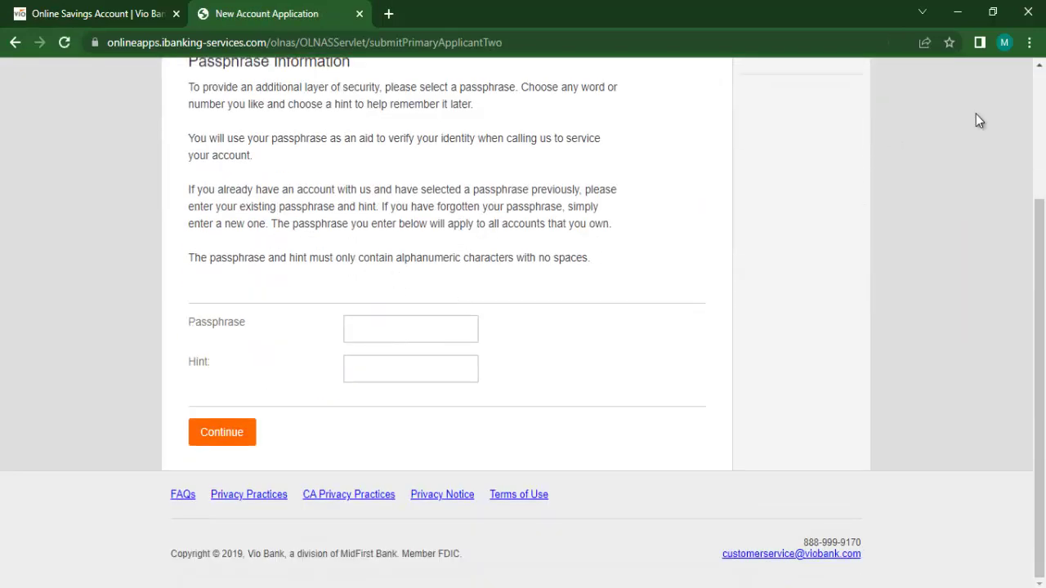
scroll(940, 179, "up", 1)
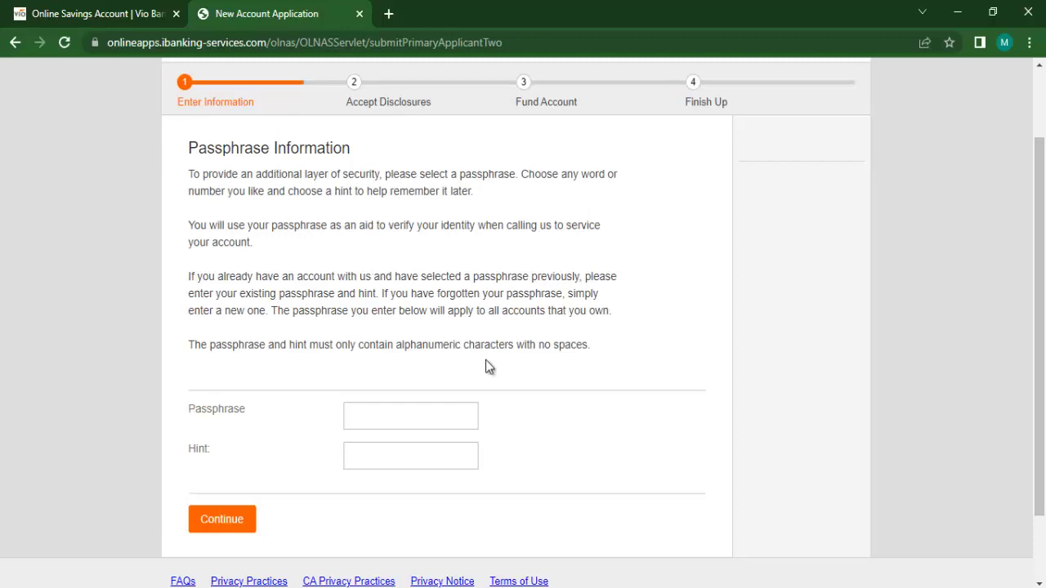
left_click(402, 421)
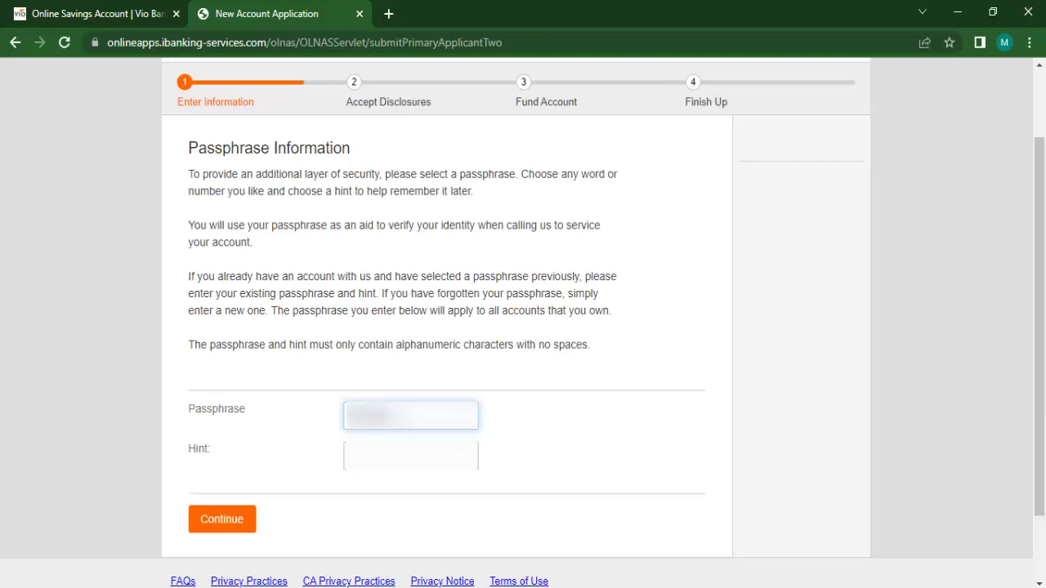
type("ab")
left_click(376, 441)
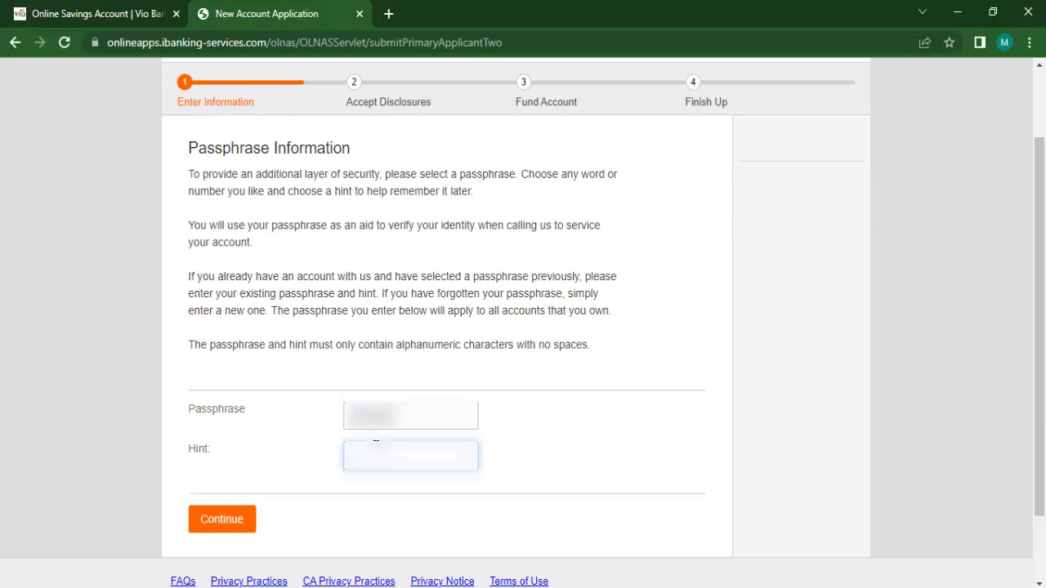
type("abcdefg")
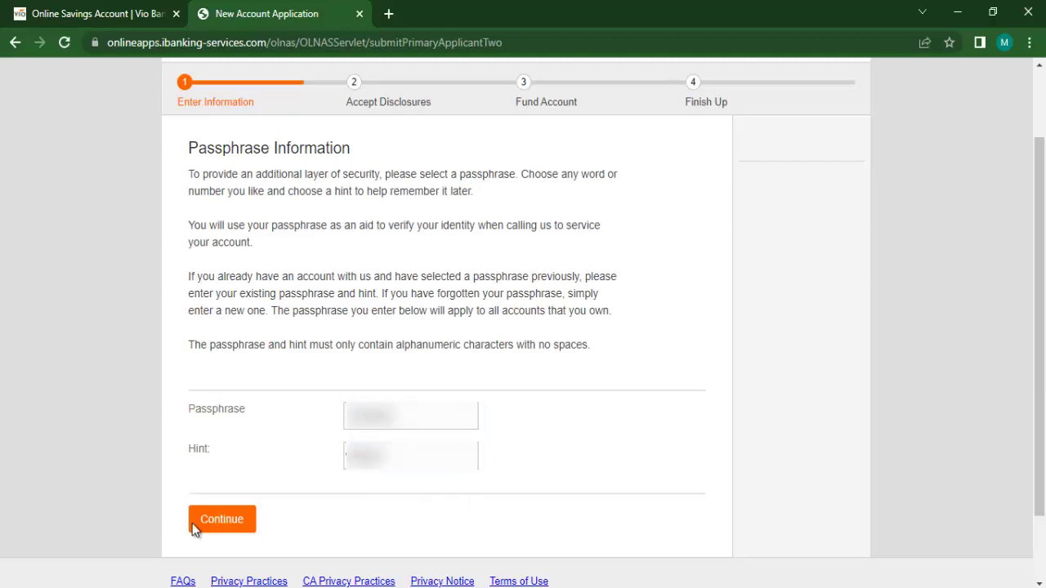
left_click(208, 527)
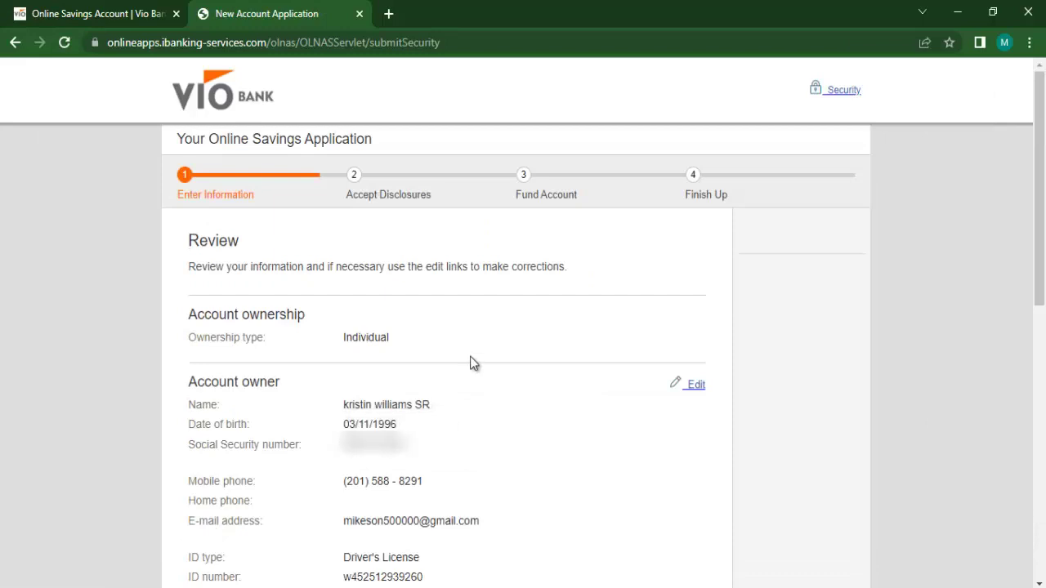
Step: Scroll through the application Review summary and proceed to Accept Disclosures
scroll(469, 356, "down", 2)
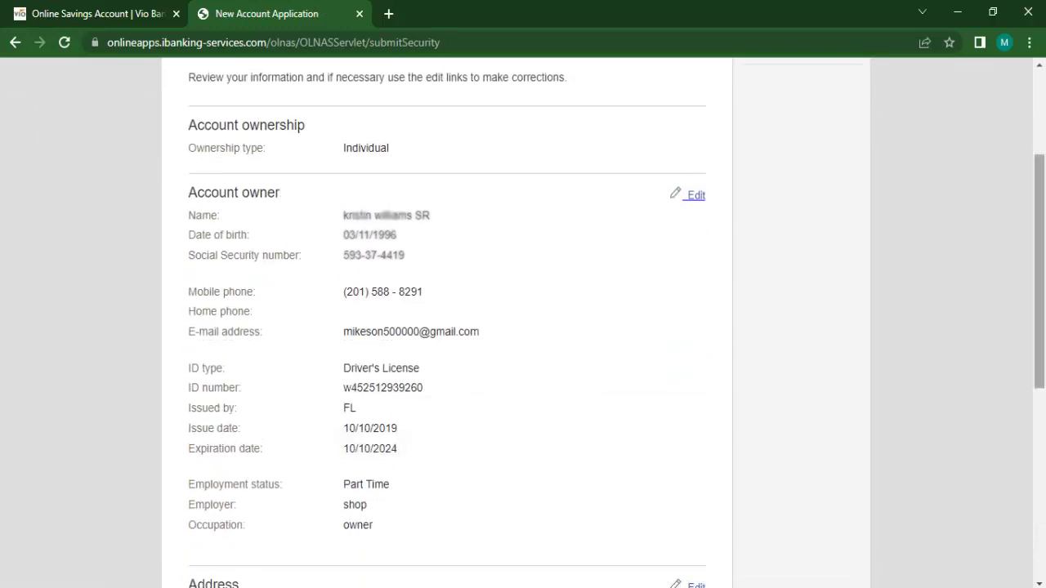
left_click_drag(1044, 215, 1044, 419)
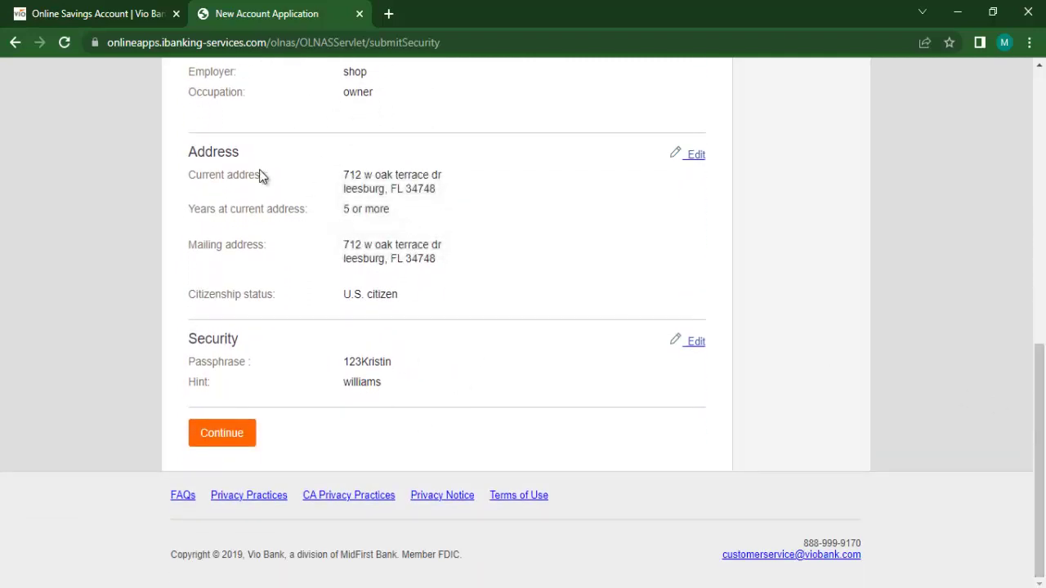
left_click(250, 432)
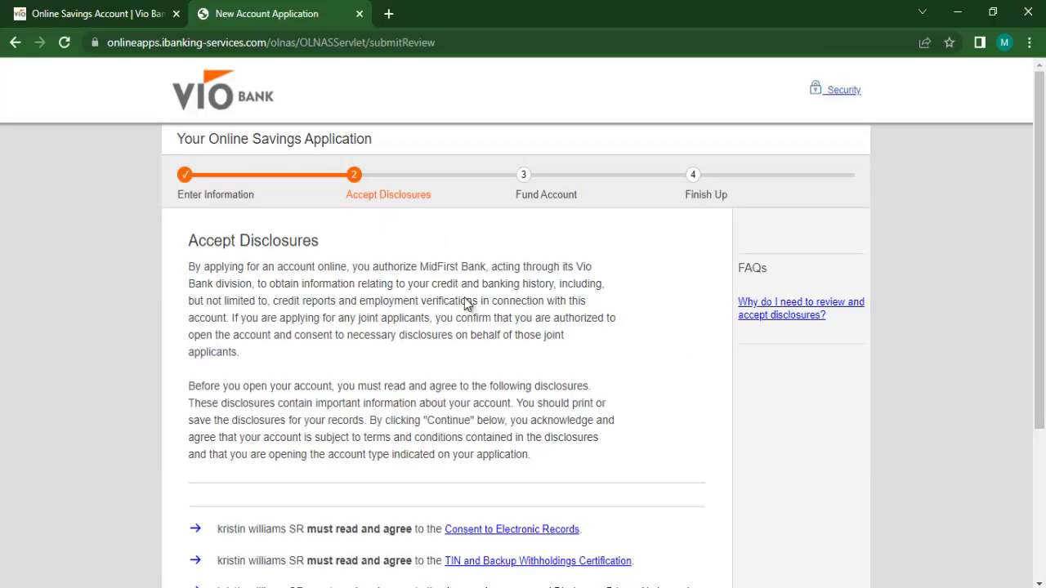
Step: Read and agree to the Consent to Electronic Records and the TIN and Backup Withholding Certification
scroll(467, 303, "down", 3)
left_click(552, 316)
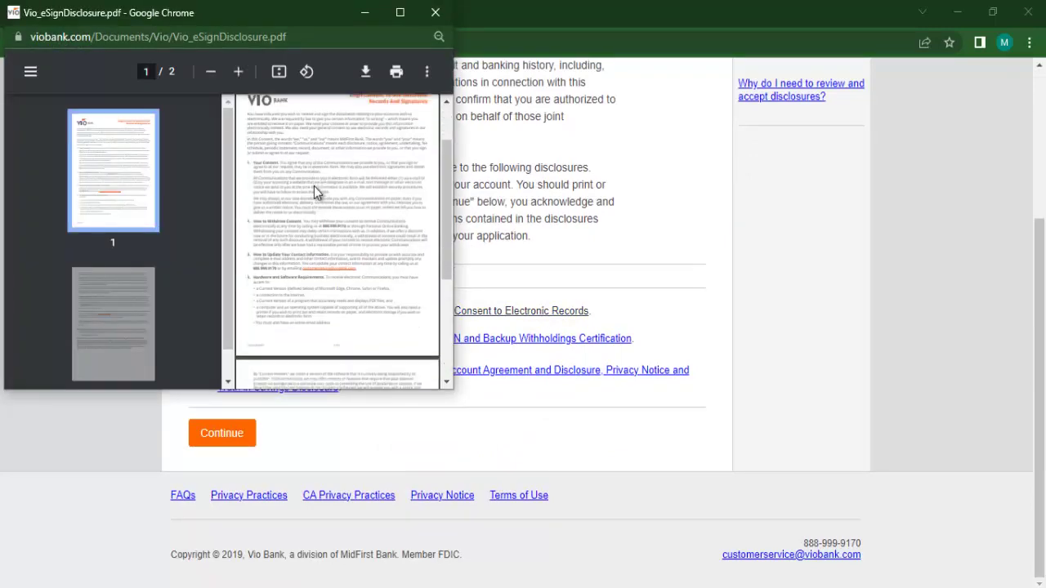
scroll(316, 191, "down", 5)
left_click(434, 13)
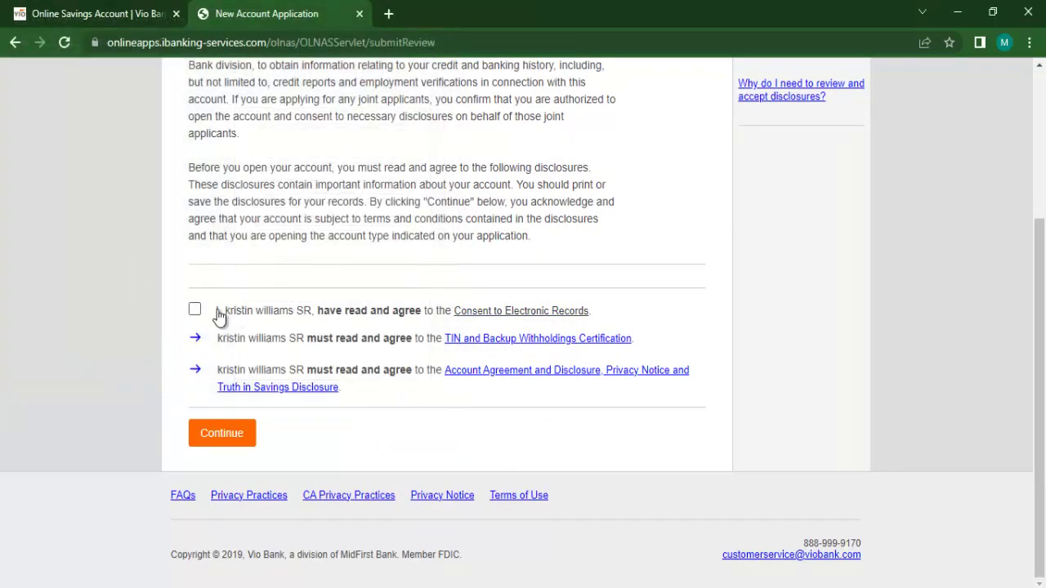
left_click(194, 310)
left_click(472, 339)
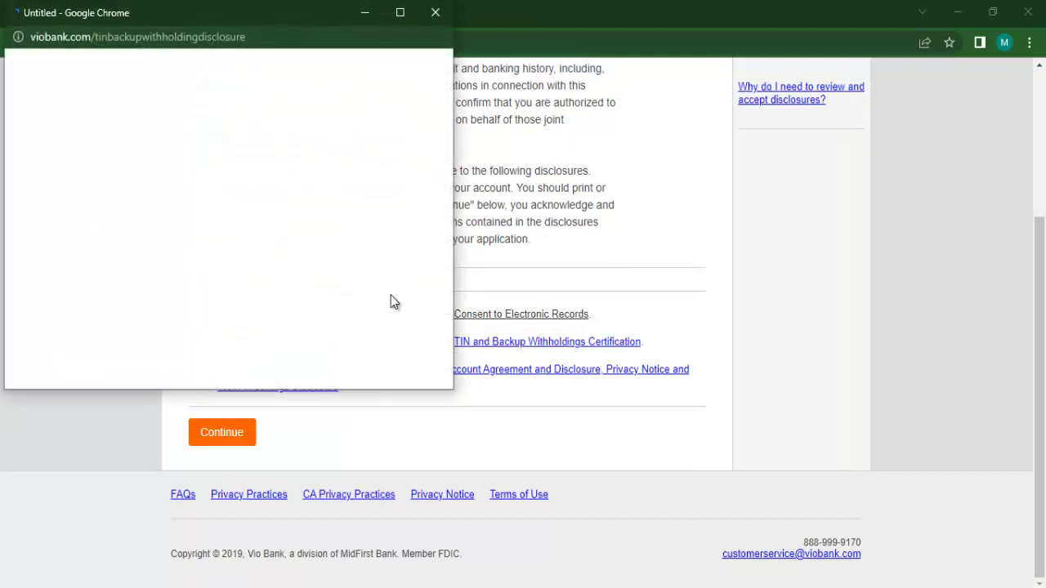
left_click(436, 13)
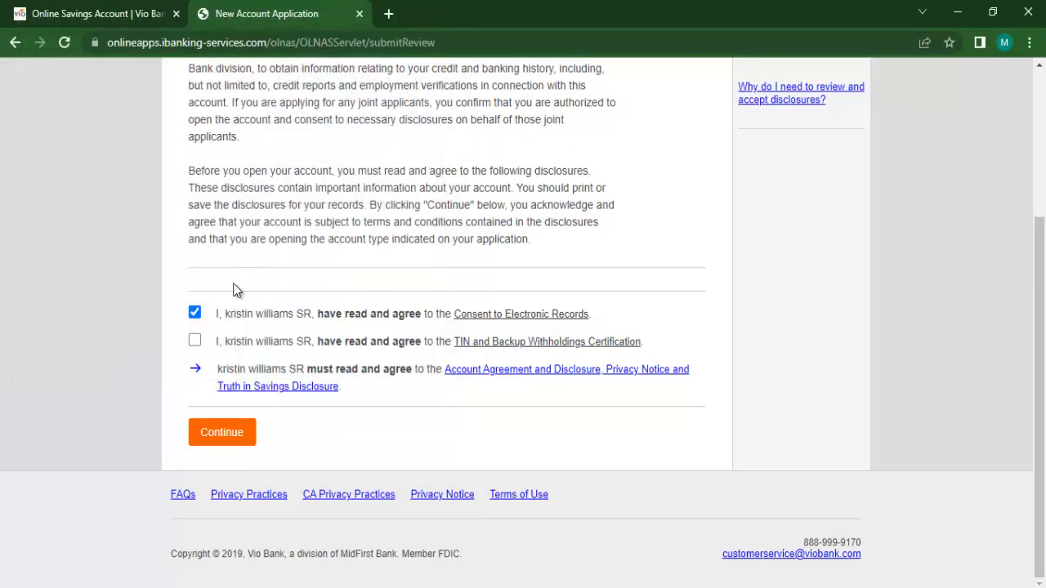
left_click(194, 343)
Step: Read and agree to the Account Agreement and Disclosure, then submit the accepted disclosures
left_click(540, 373)
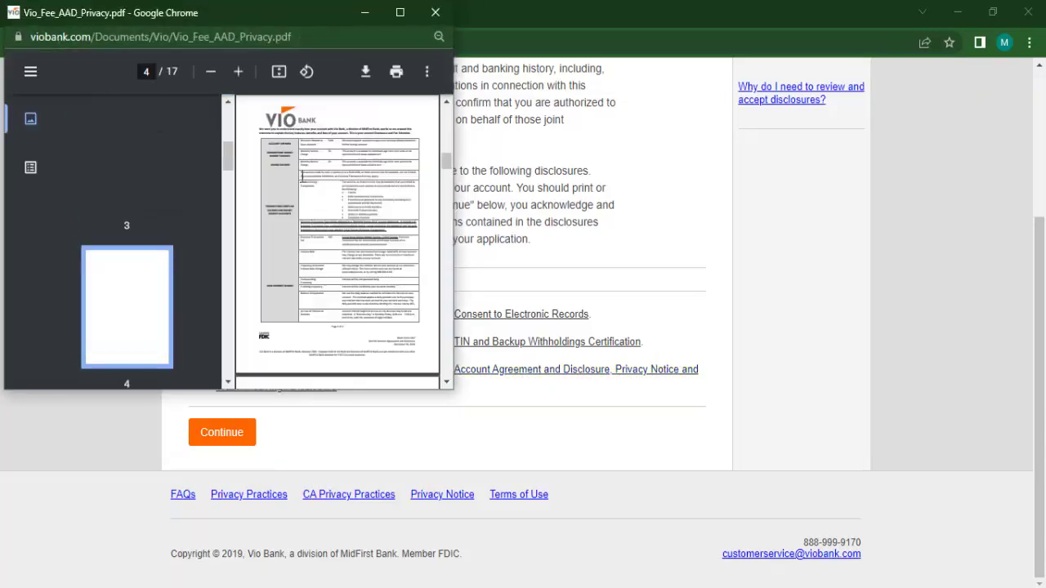
scroll(337, 236, "down", 15)
left_click(435, 14)
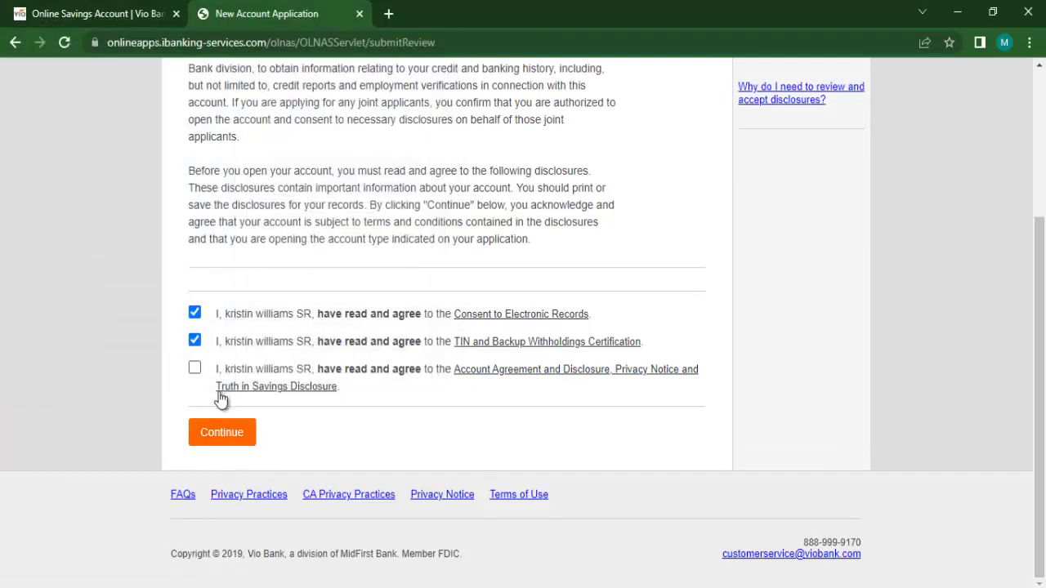
left_click(195, 367)
left_click(214, 424)
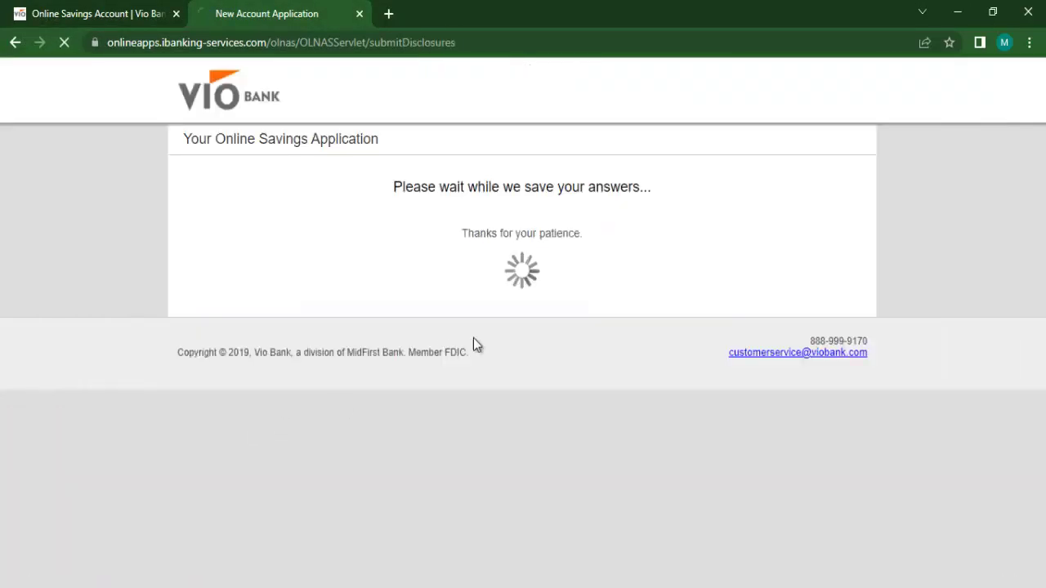